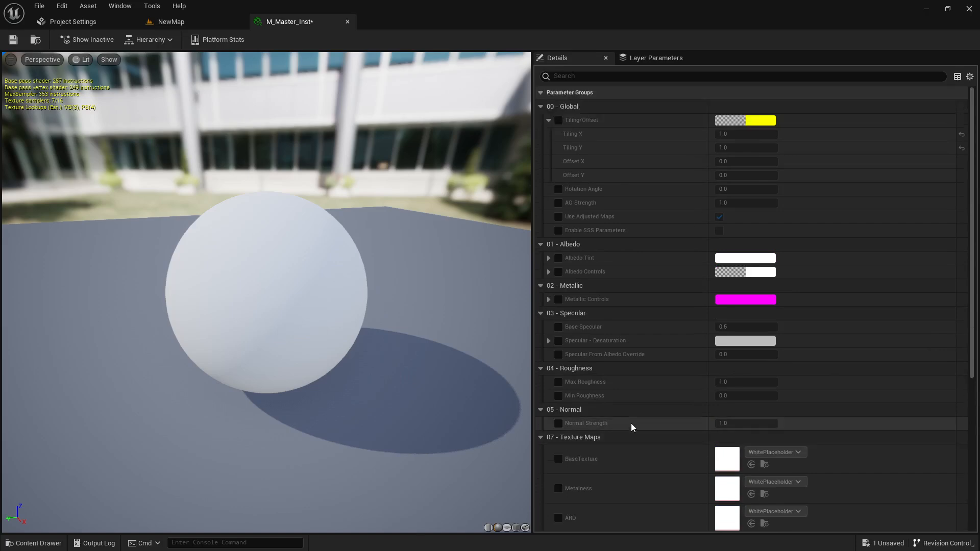
Enable the BaseTexture override and assign T_Wood_Veneer_Wall_Panels_vlskbcz_2K_D to it
scroll(626, 424, "down", 10)
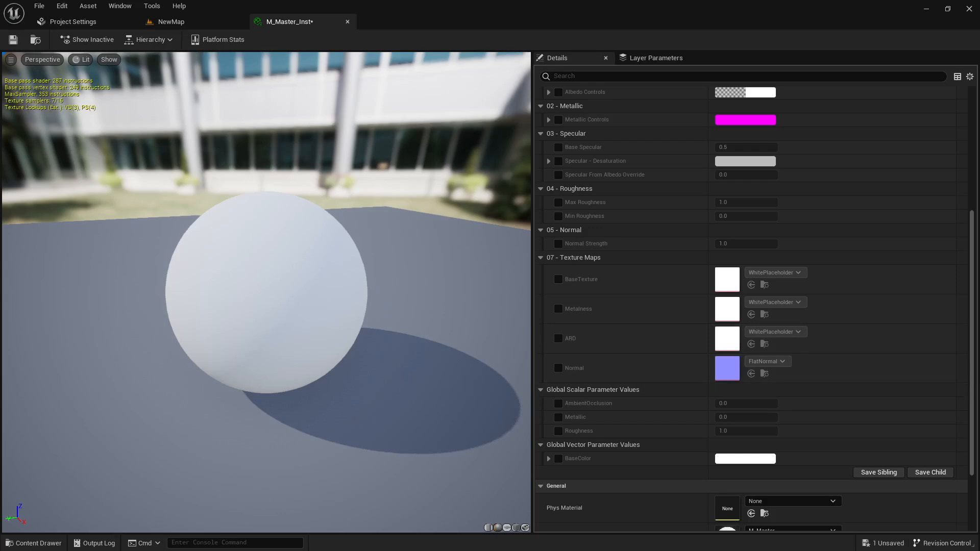
left_click_drag(347, 290, 346, 290)
scroll(657, 333, "up", 3)
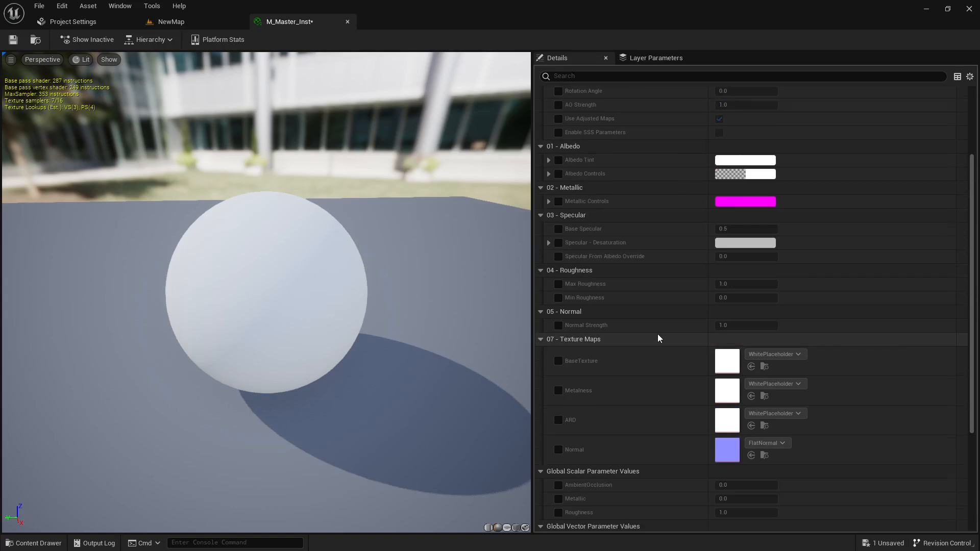
scroll(657, 334, "up", 3)
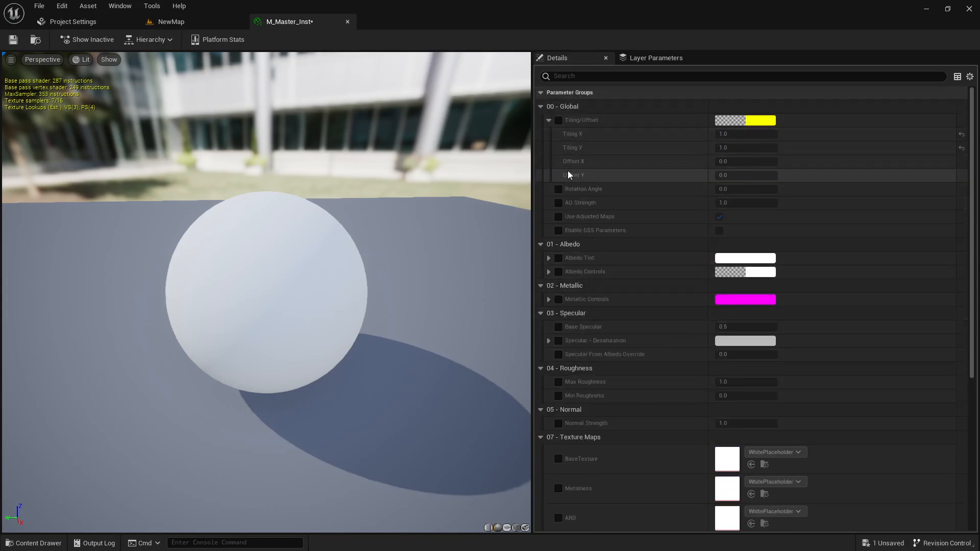
scroll(575, 228, "down", 8)
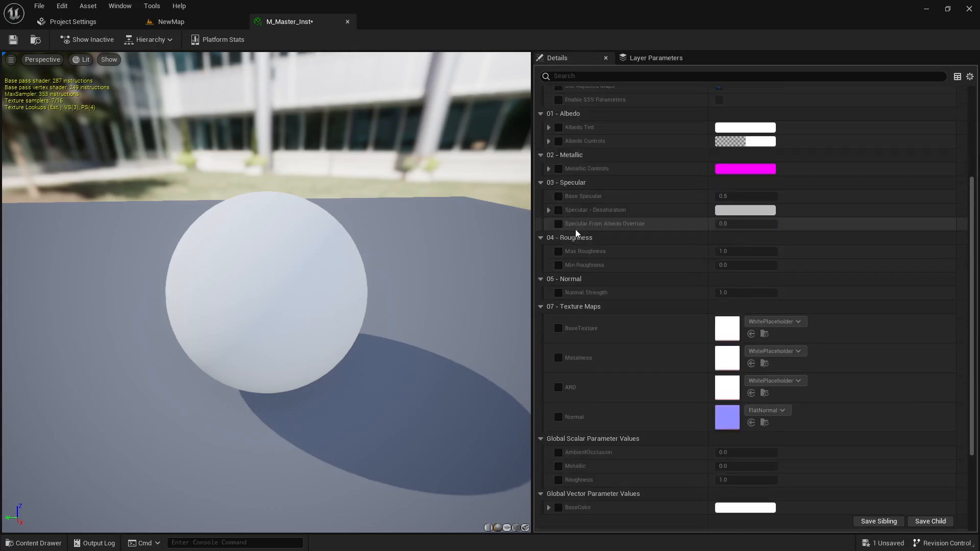
scroll(579, 223, "down", 2)
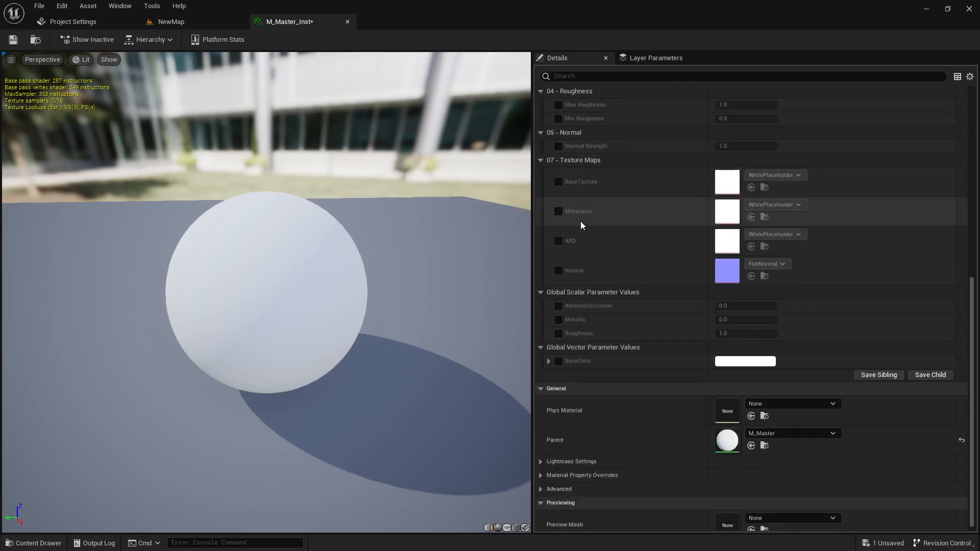
scroll(580, 225, "up", 10)
scroll(571, 234, "down", 8)
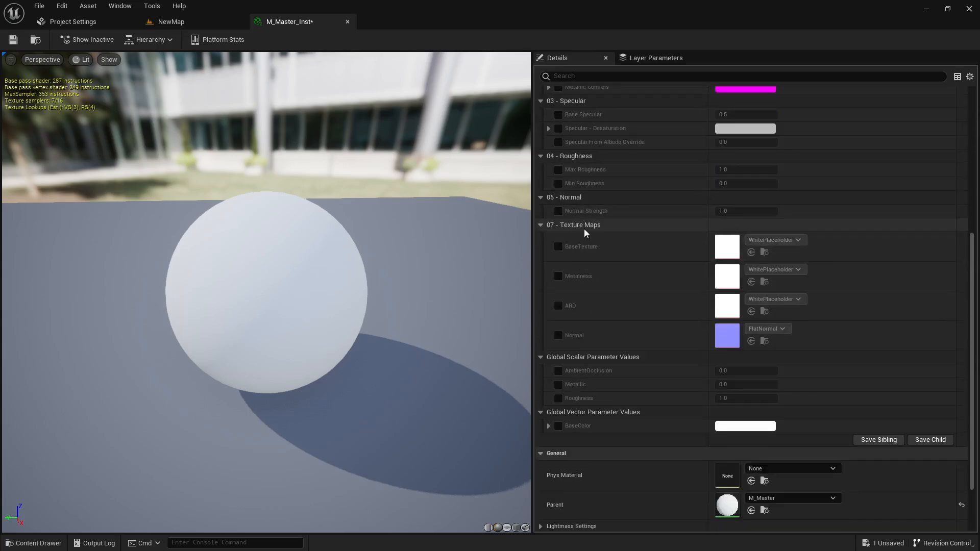
scroll(589, 308, "up", 8)
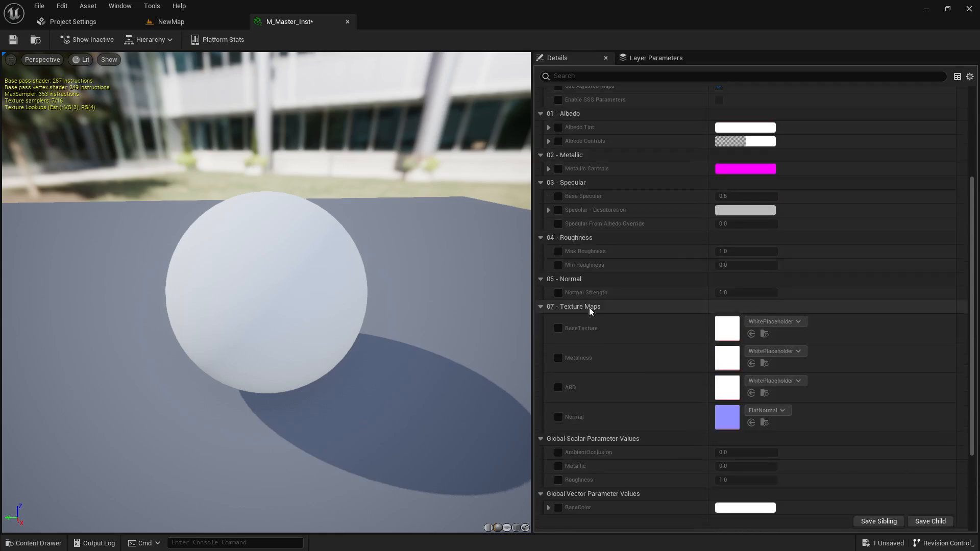
scroll(583, 372, "down", 4)
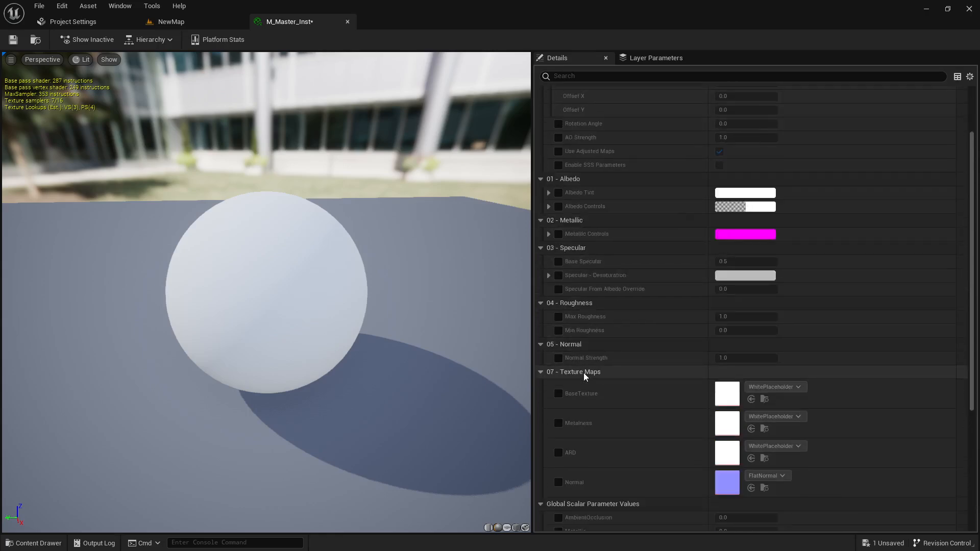
scroll(583, 372, "up", 4)
scroll(559, 380, "down", 6)
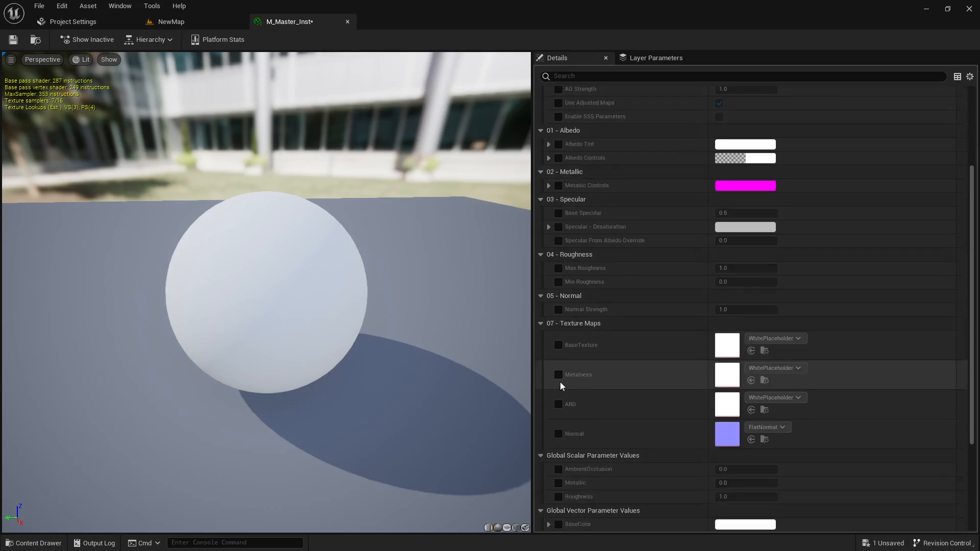
left_click(558, 312)
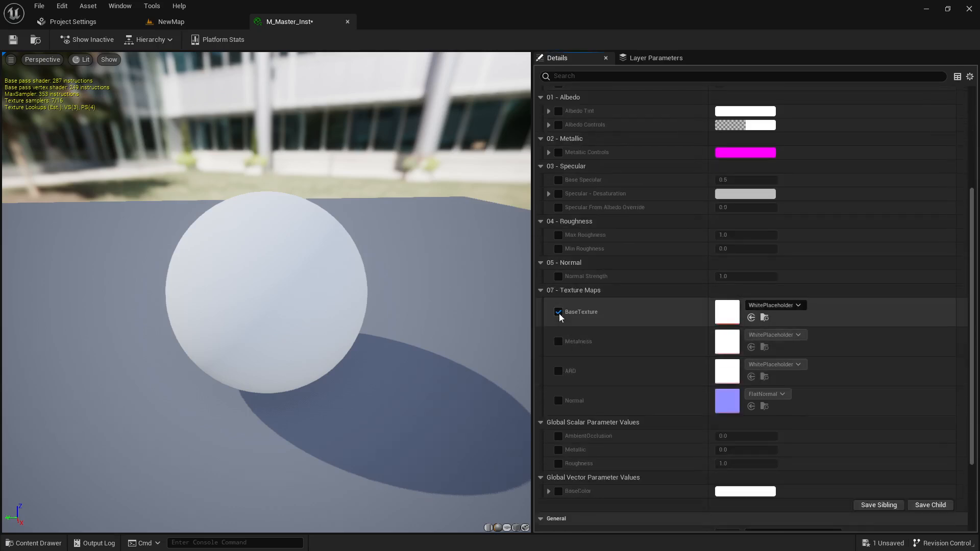
left_click(783, 305)
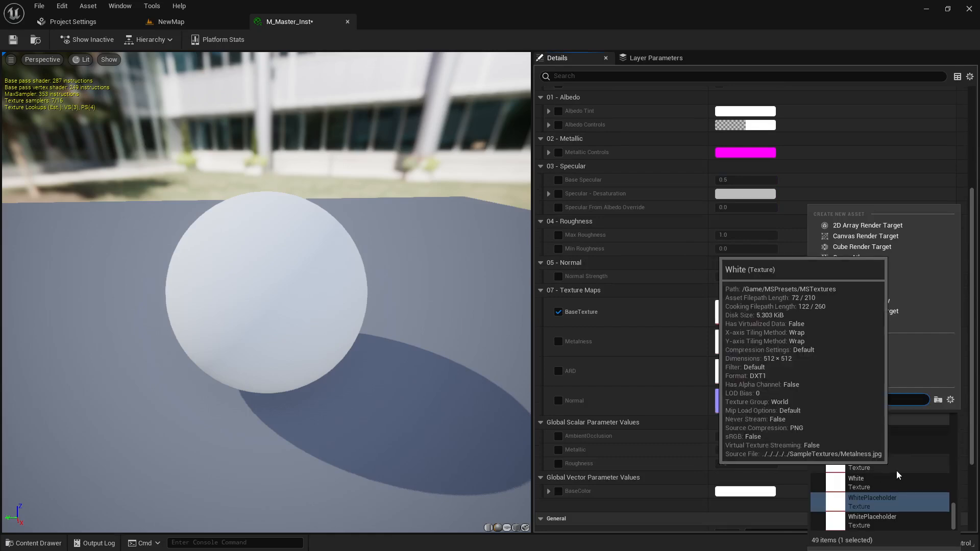
scroll(897, 457, "up", 4)
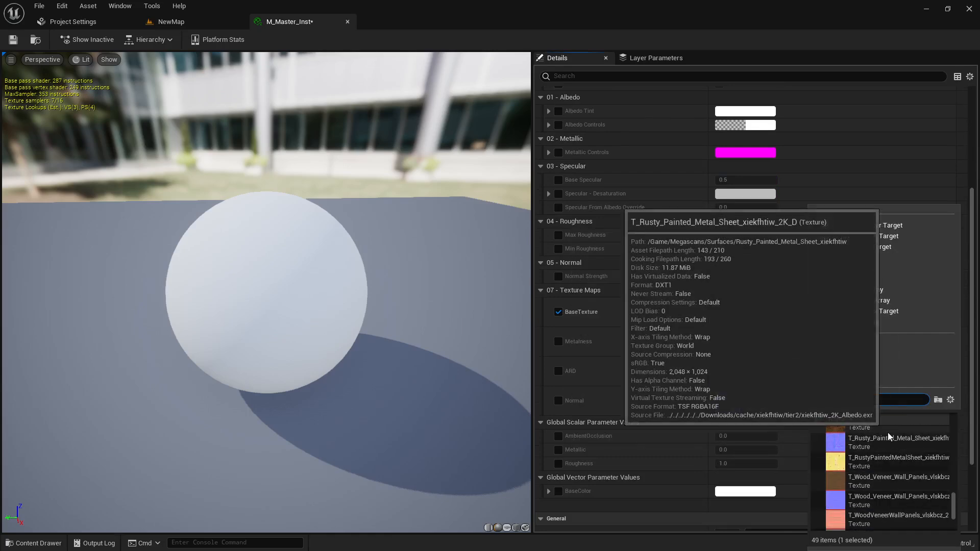
left_click(884, 482)
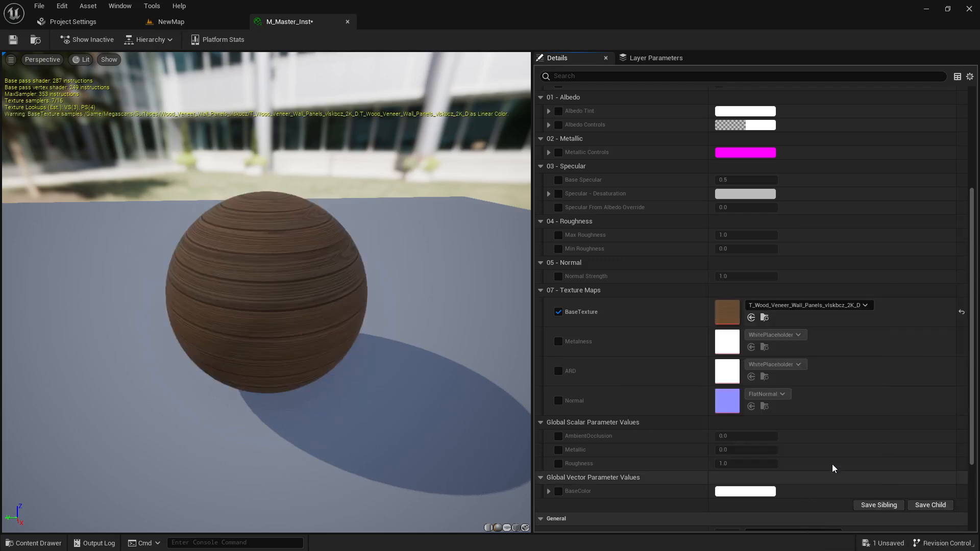
mouse_move(216, 289)
left_mouse_down()
mouse_move(217, 276)
mouse_move(217, 289)
left_mouse_up()
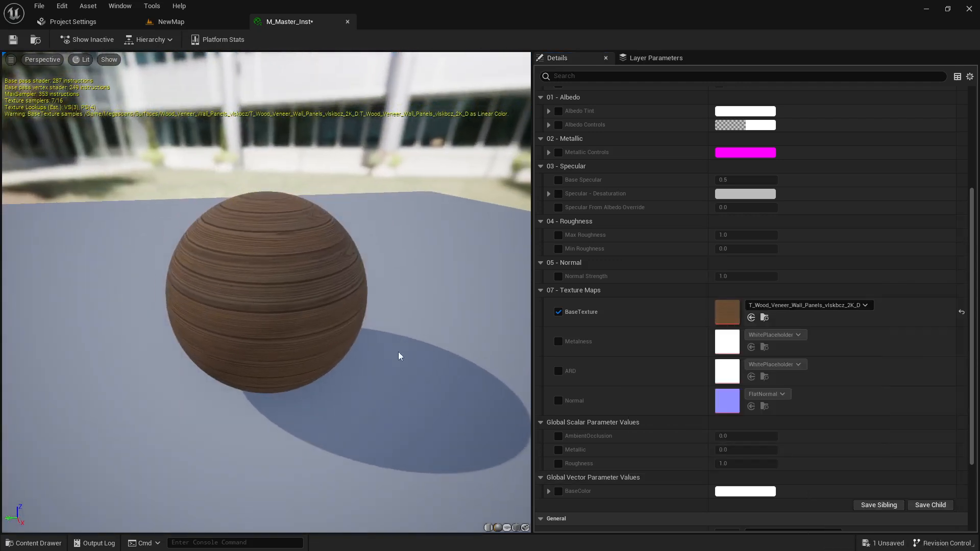
scroll(561, 375, "down", 1)
left_click_drag(286, 287, 278, 305)
scroll(276, 311, "up", 1)
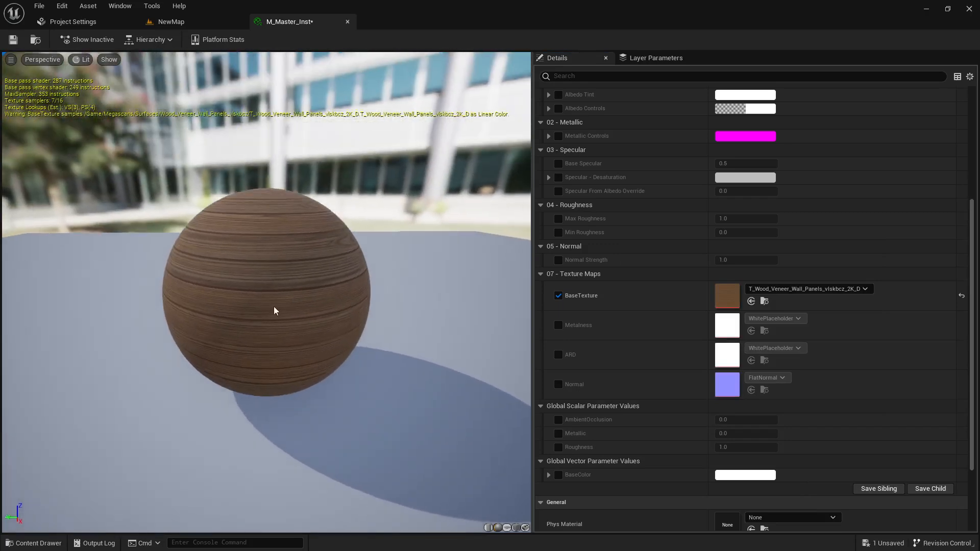
Enable the BaseColor override and set it to a pale pink (sRGB FFADAFFF)
left_click(558, 475)
left_click(739, 475)
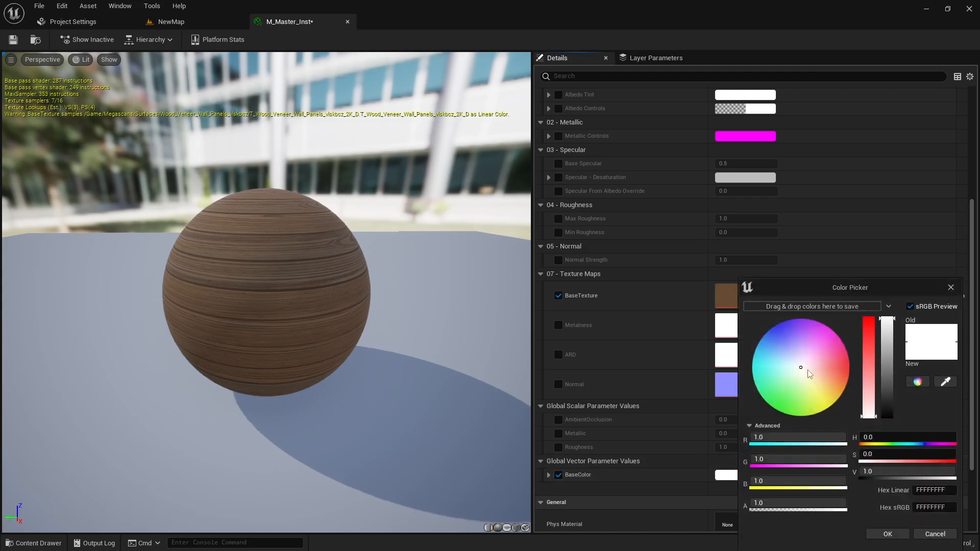
left_click_drag(806, 369, 827, 366)
left_click_drag(329, 319, 332, 318)
mouse_move(825, 367)
left_mouse_down()
mouse_move(770, 330)
mouse_move(816, 357)
mouse_move(816, 369)
mouse_move(831, 367)
left_mouse_up()
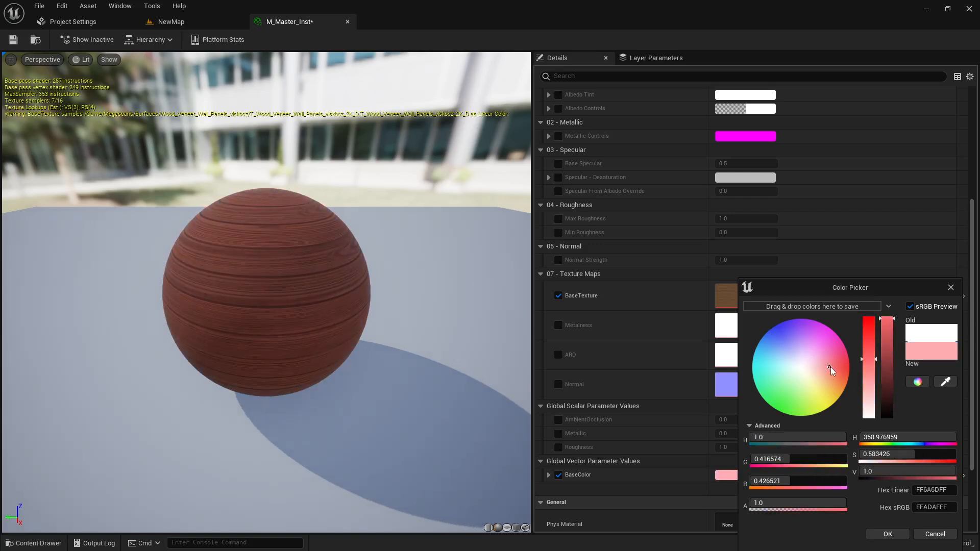
left_click(887, 533)
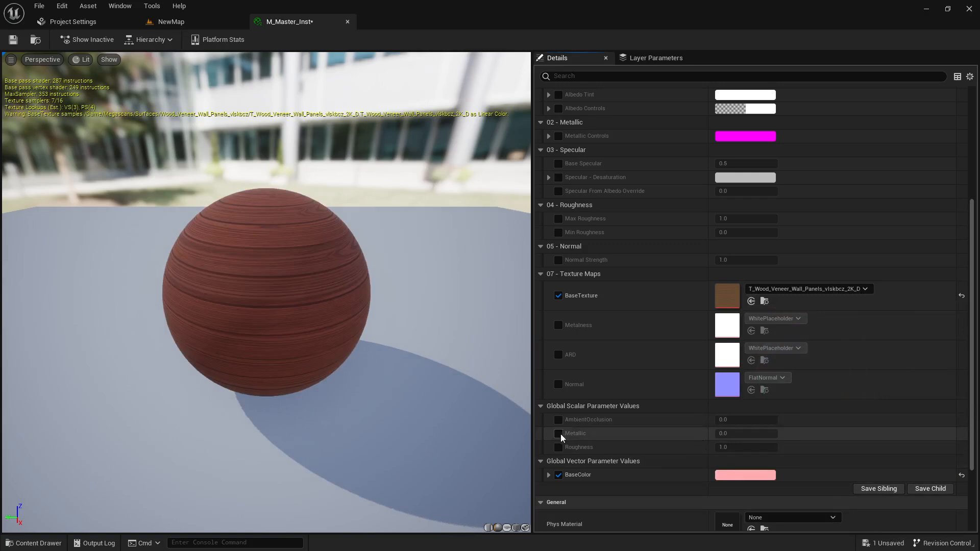
Enable the Roughness override and lower it from 1.0 to 0.136
left_click(557, 447)
left_click_drag(298, 301, 298, 300)
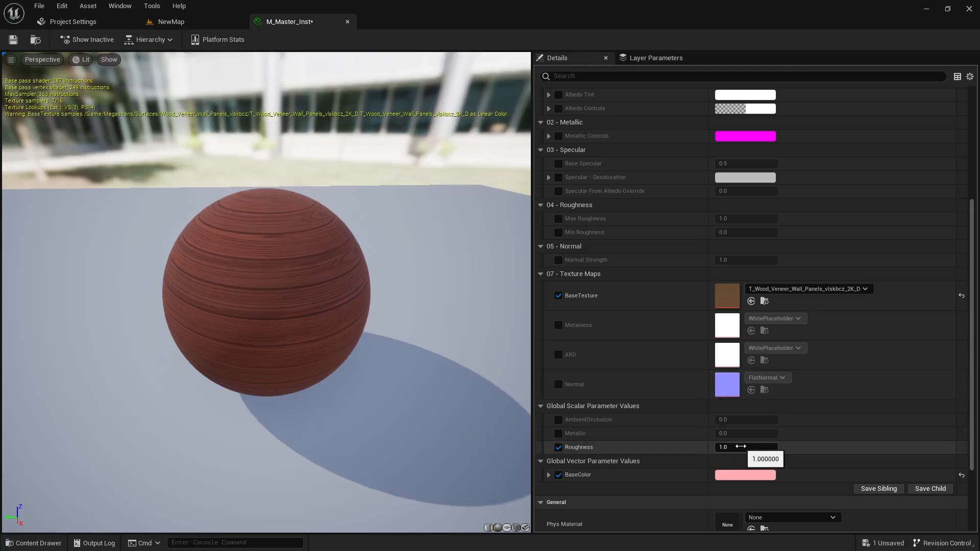
left_click_drag(743, 446, 699, 446)
left_click_drag(357, 327, 438, 341)
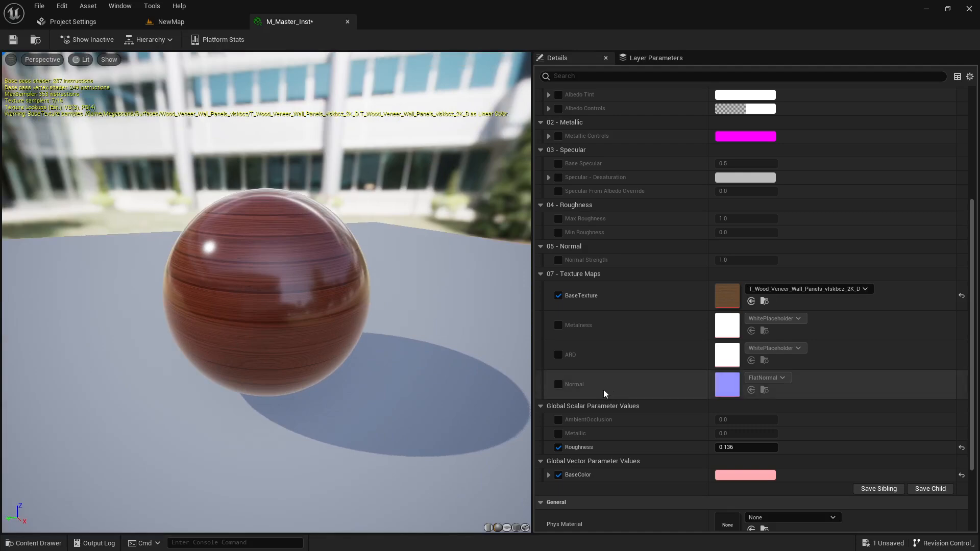
scroll(603, 390, "up", 2)
scroll(566, 357, "down", 1)
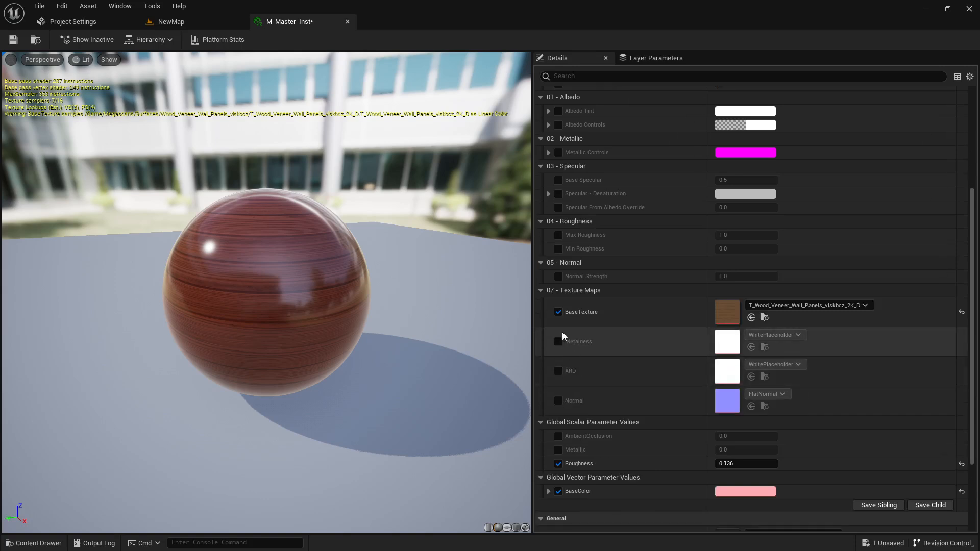
left_click(557, 342)
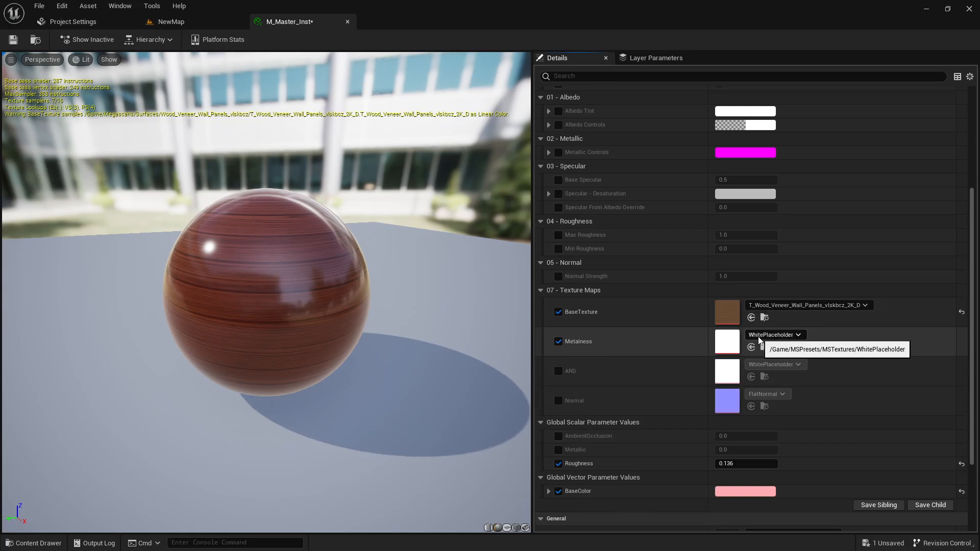
left_click(557, 341)
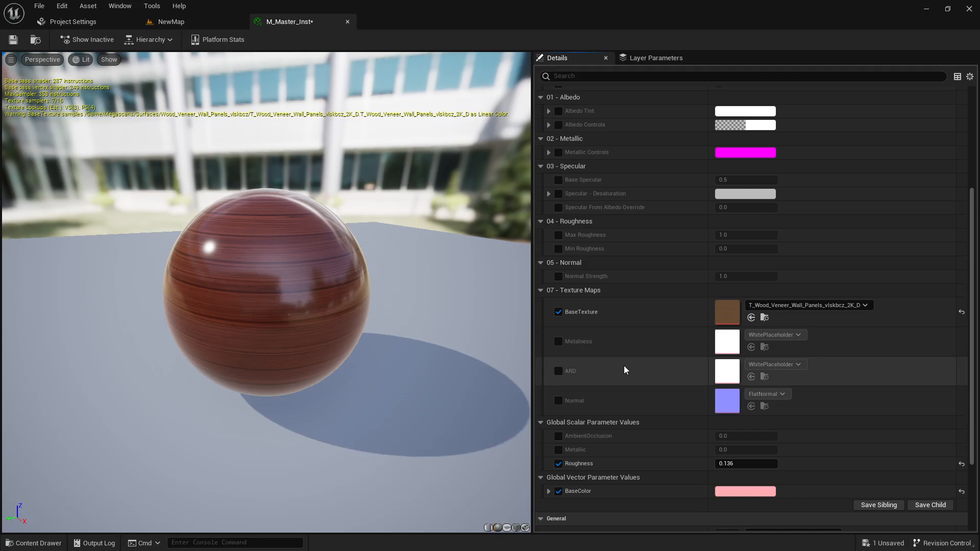
scroll(599, 415, "up", 3)
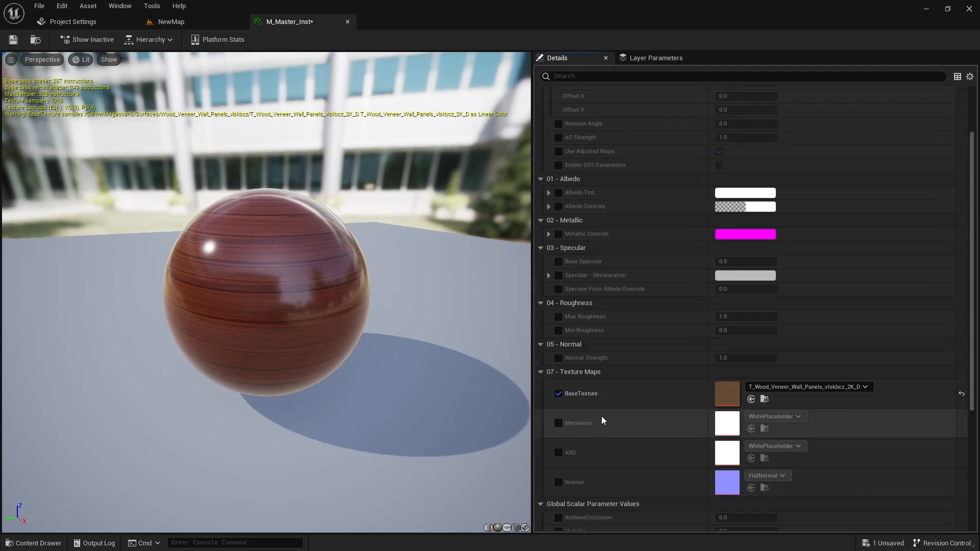
scroll(600, 414, "up", 2)
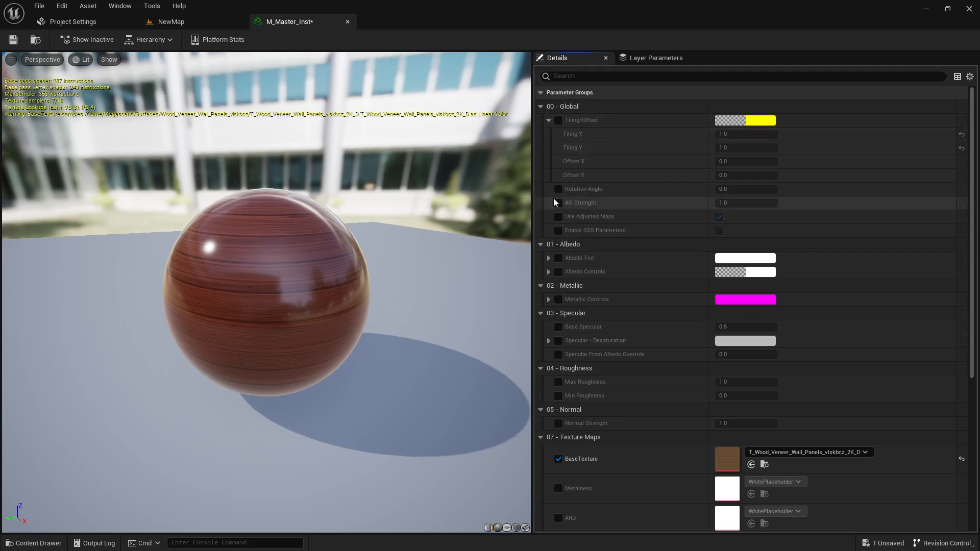
Enable the Tiling/Offset override and try a first Tiling Y value of 0.2
left_click(558, 120)
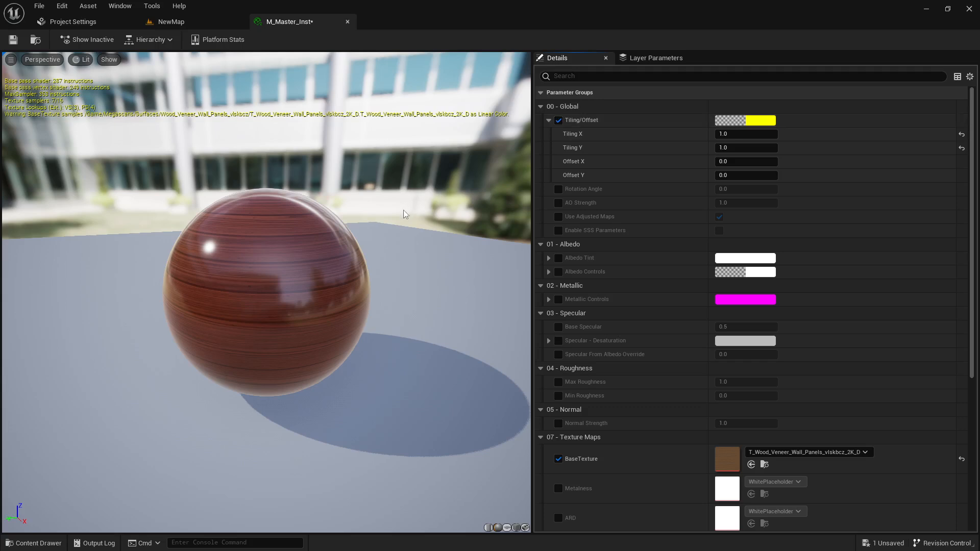
left_click_drag(403, 210, 409, 213)
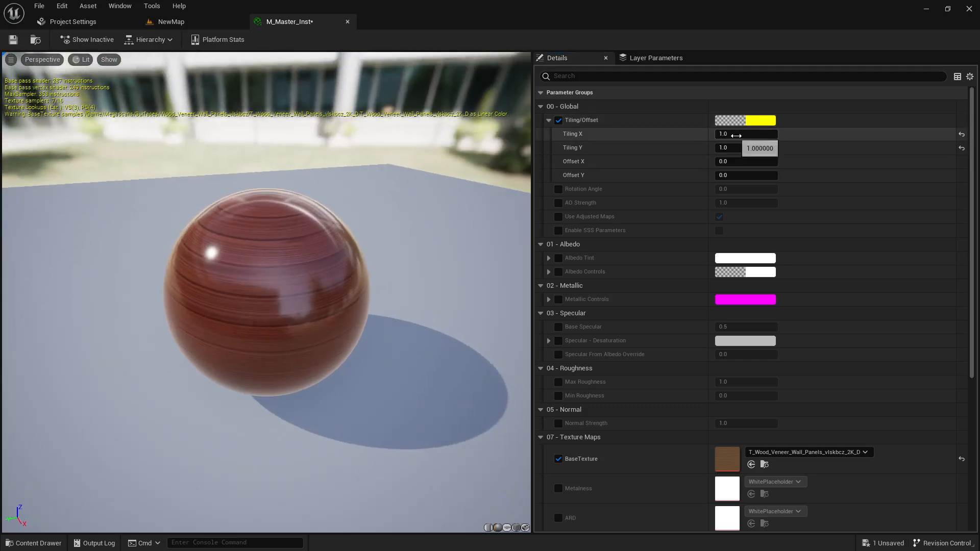
left_click(741, 133)
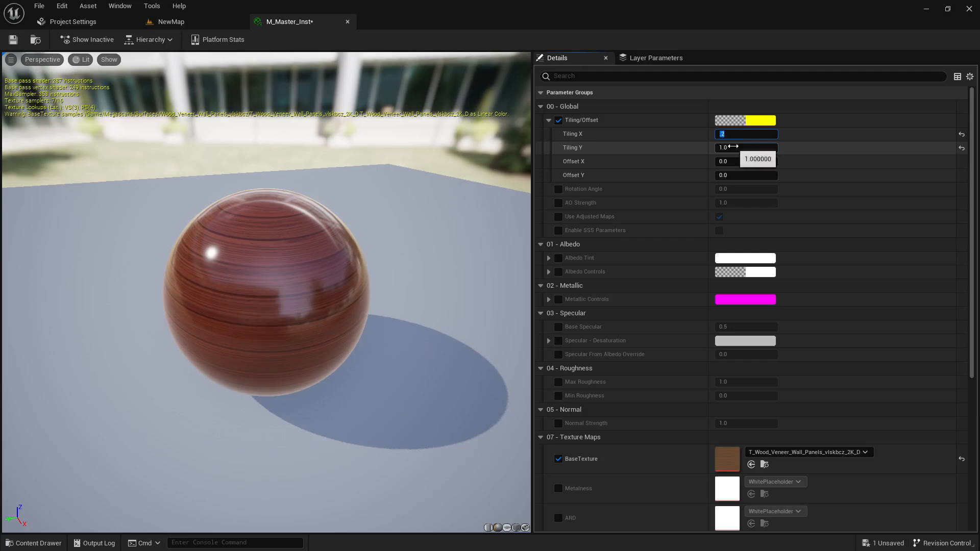
left_click(734, 147)
key("Return")
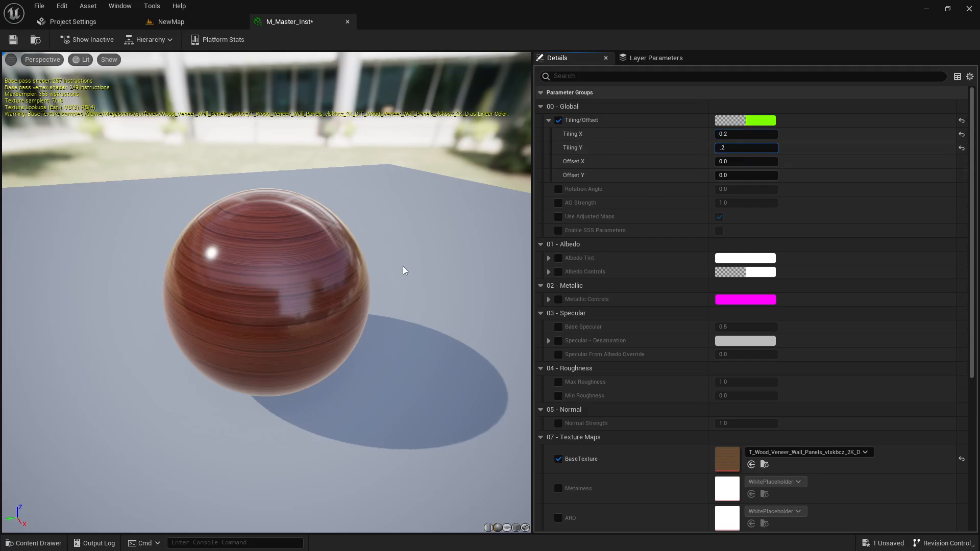
left_click_drag(281, 267, 272, 303)
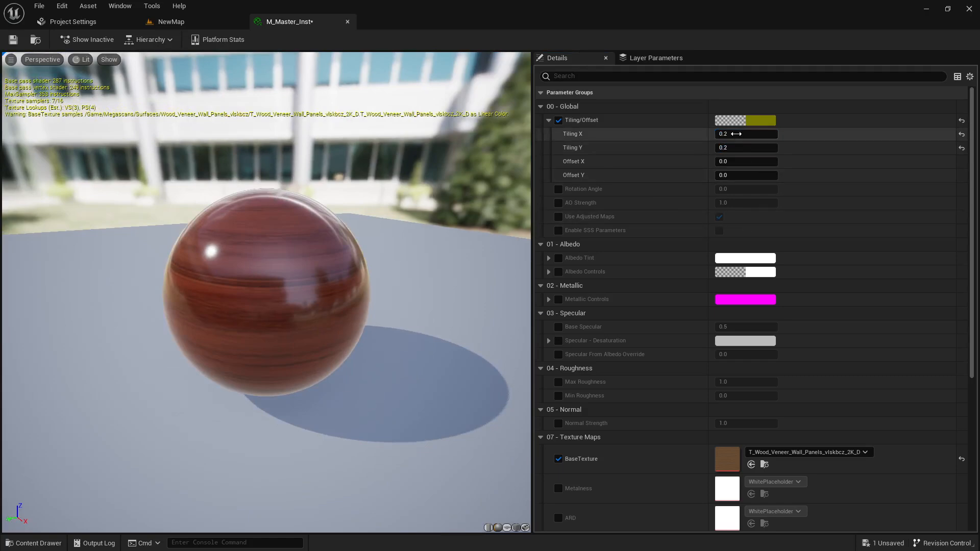
Re-enter Tiling X and Tiling Y as 2 each
left_click(736, 134)
type("2")
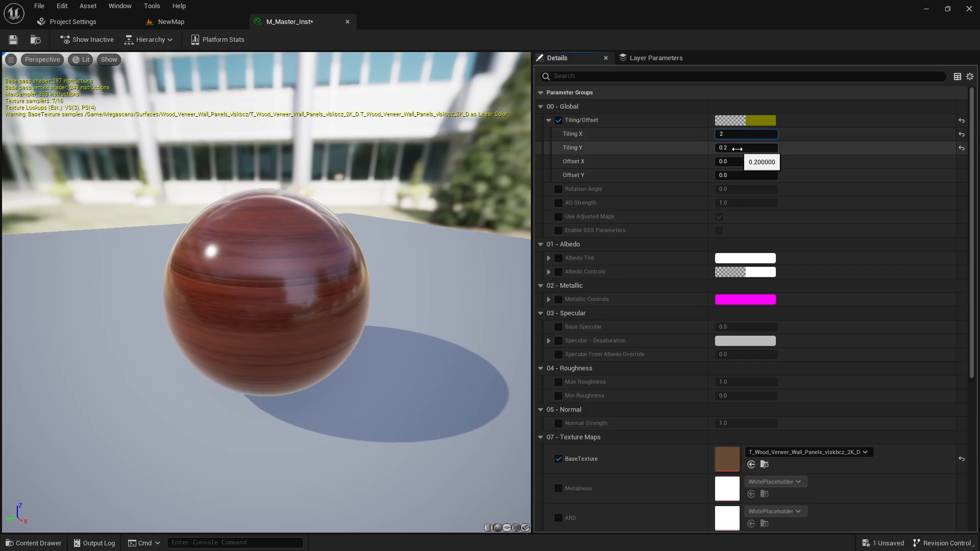
left_click(738, 148)
type("2")
key("Return")
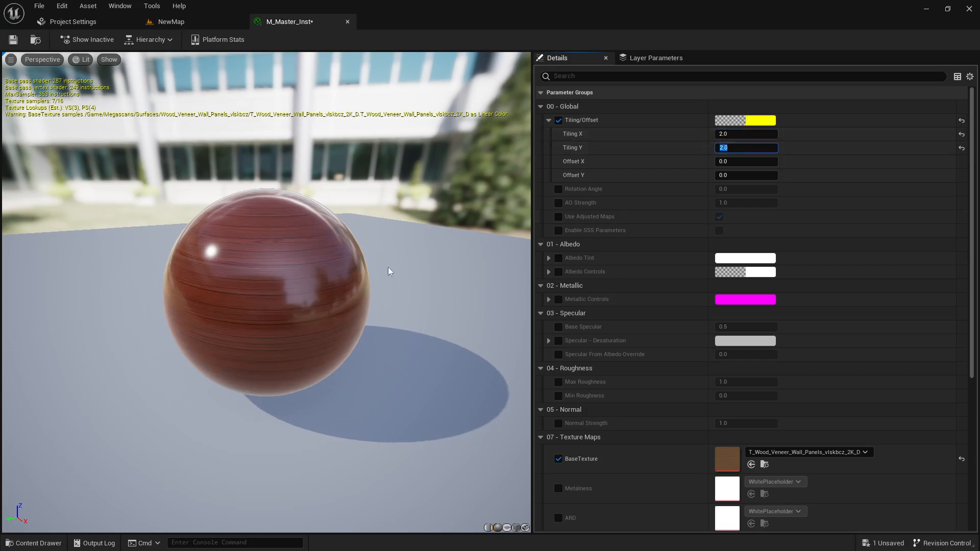
mouse_move(244, 261)
left_mouse_down()
mouse_move(245, 221)
mouse_move(244, 262)
left_mouse_up()
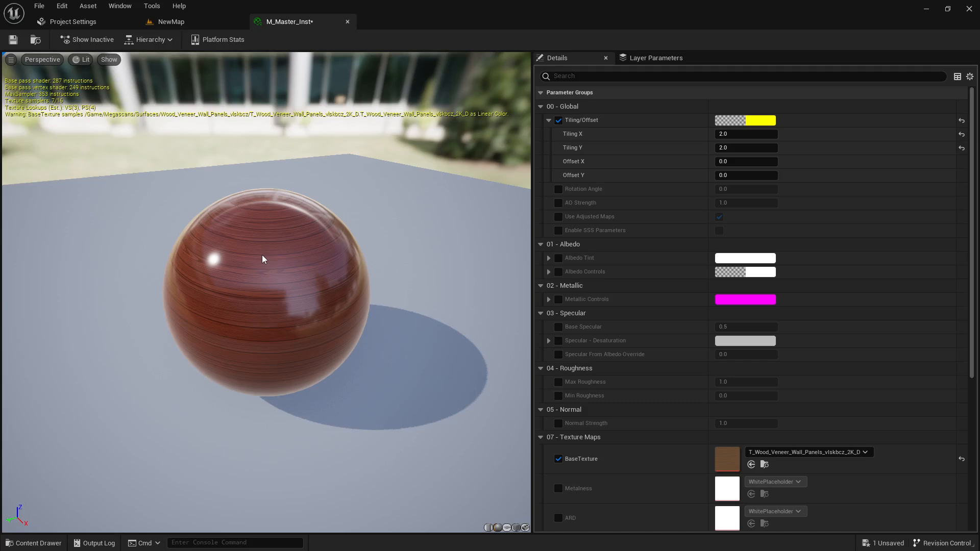
Enable the Rotation Angle override and drag it to 0.248 for vertical grain
left_click(557, 189)
mouse_move(727, 189)
left_mouse_down()
mouse_move(750, 190)
mouse_move(741, 189)
left_mouse_up()
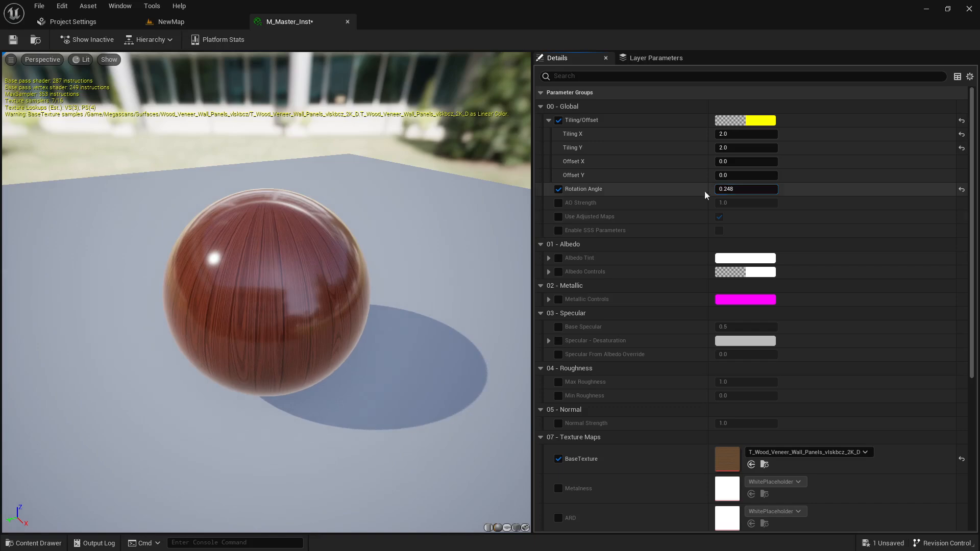
scroll(573, 361, "down", 5)
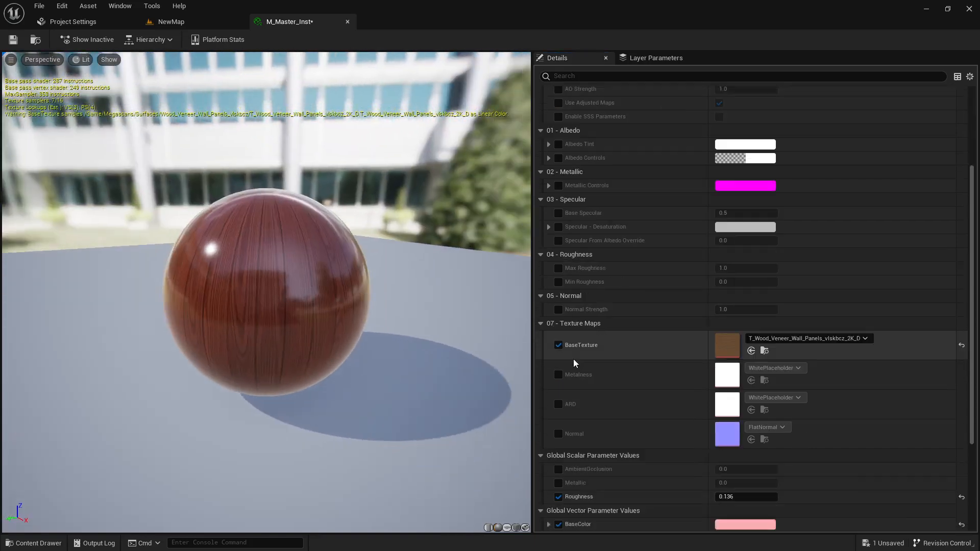
scroll(596, 369, "up", 5)
left_click_drag(402, 349, 380, 324)
key("ctrl+space")
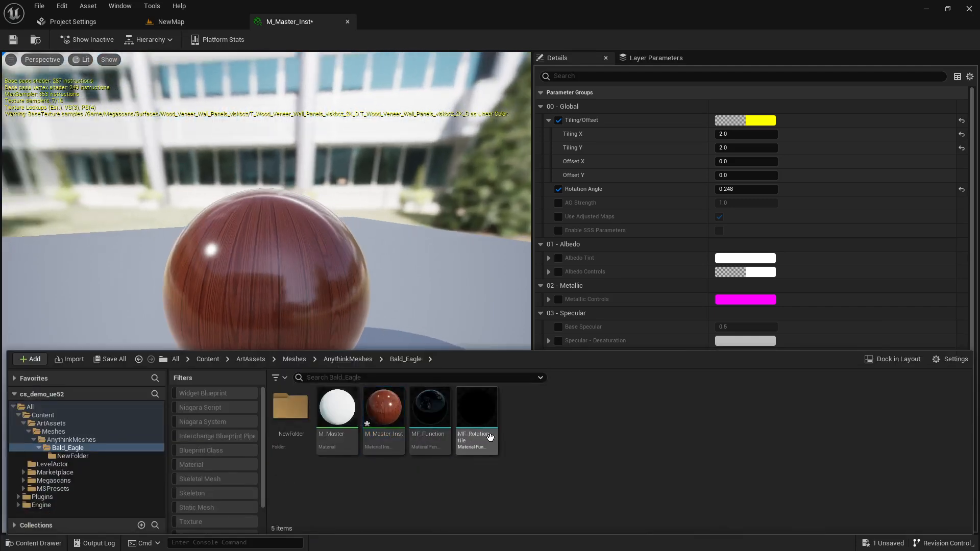
Add a Material Function from the Content Drawer's Material create menu and name it 'test'
right_click(550, 440)
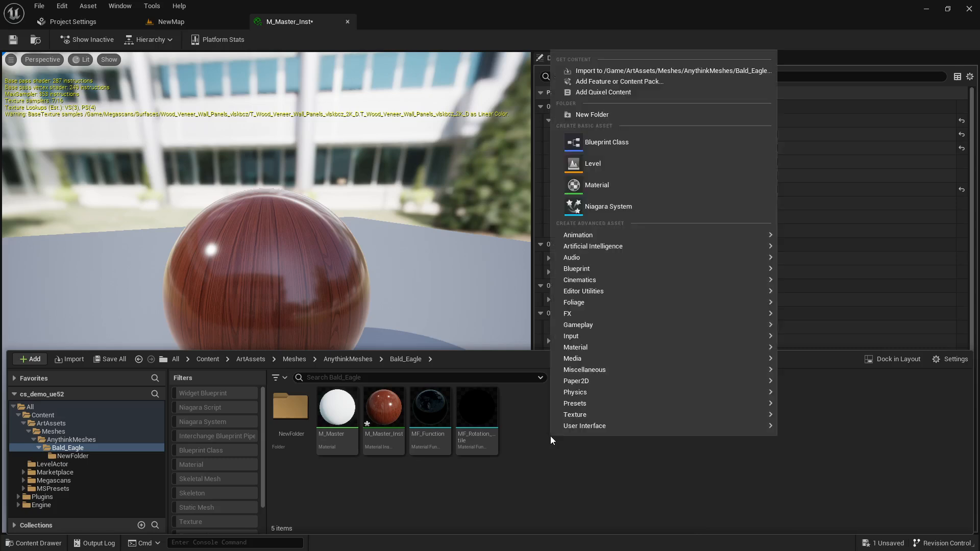
mouse_move(588, 346)
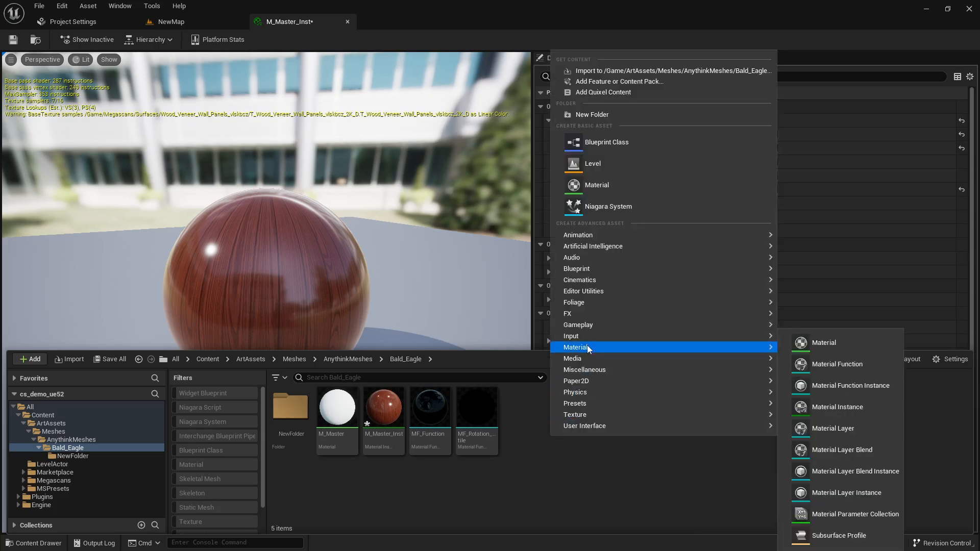
left_click(832, 365)
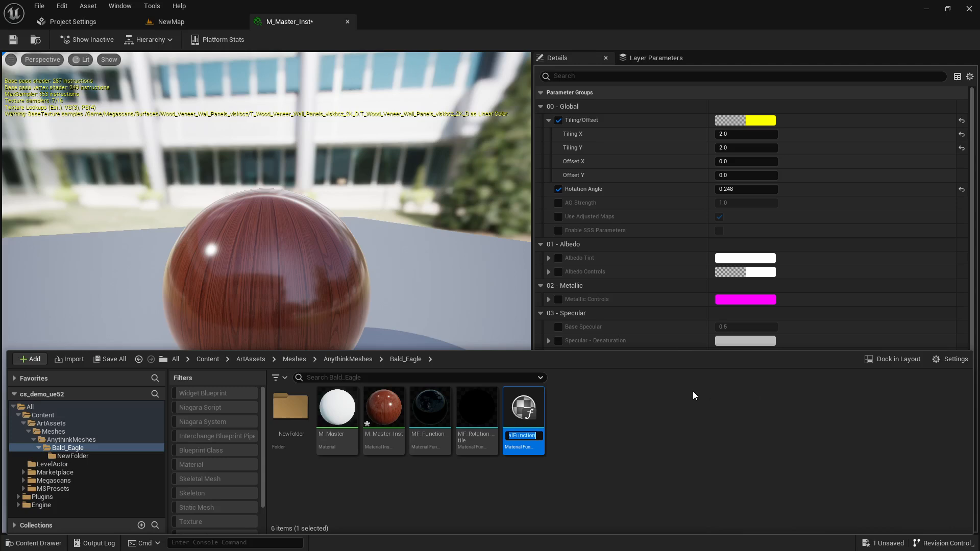
type("test")
key("Return")
left_click(678, 403)
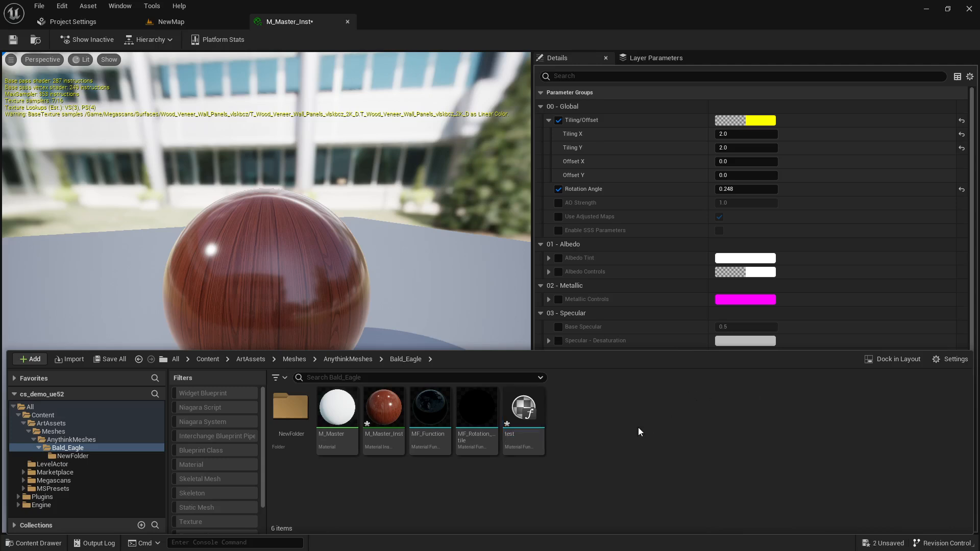
Open MF_Function in the material editor and survey its graph
double_click(422, 428)
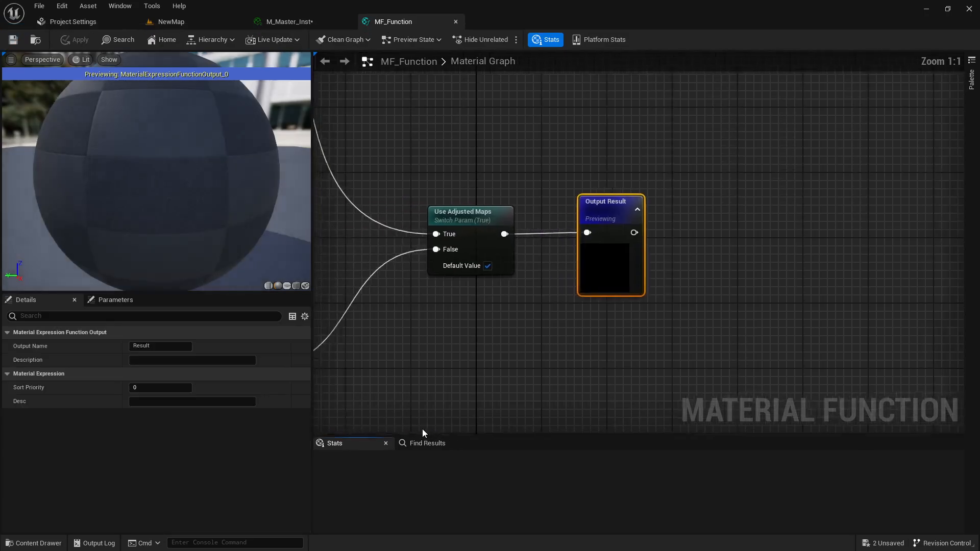
scroll(447, 357, "down", 6)
right_click_drag(447, 350, 558, 293)
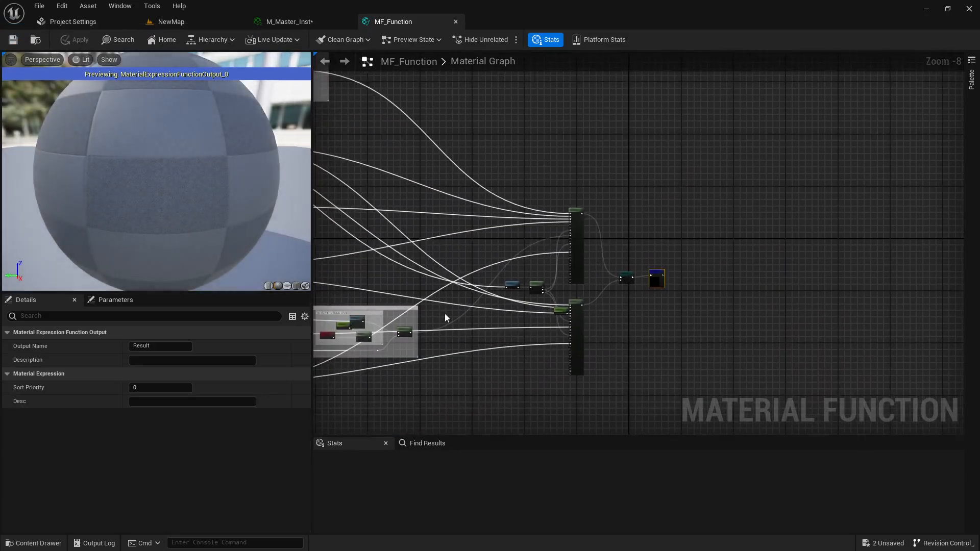
scroll(445, 313, "up", 3)
right_click_drag(498, 339, 516, 422)
scroll(501, 335, "down", 3)
scroll(466, 308, "up", 2)
scroll(467, 307, "down", 1)
scroll(474, 267, "down", 3)
right_click_drag(464, 361, 415, 301)
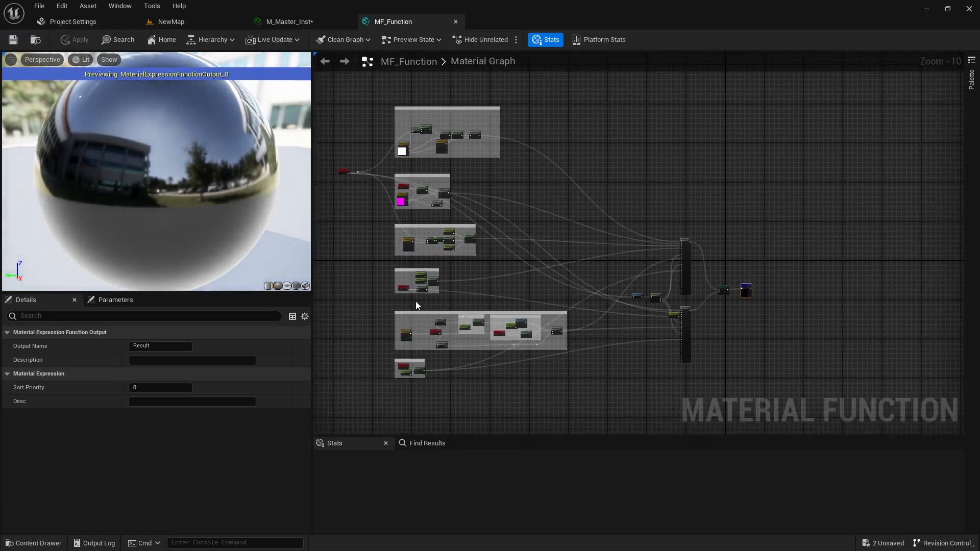
Frame the six comment-grouped node clusters and marquee-select them all
scroll(344, 221, "up", 4)
right_click_drag(420, 247, 440, 243)
scroll(417, 203, "down", 1)
scroll(465, 308, "down", 2)
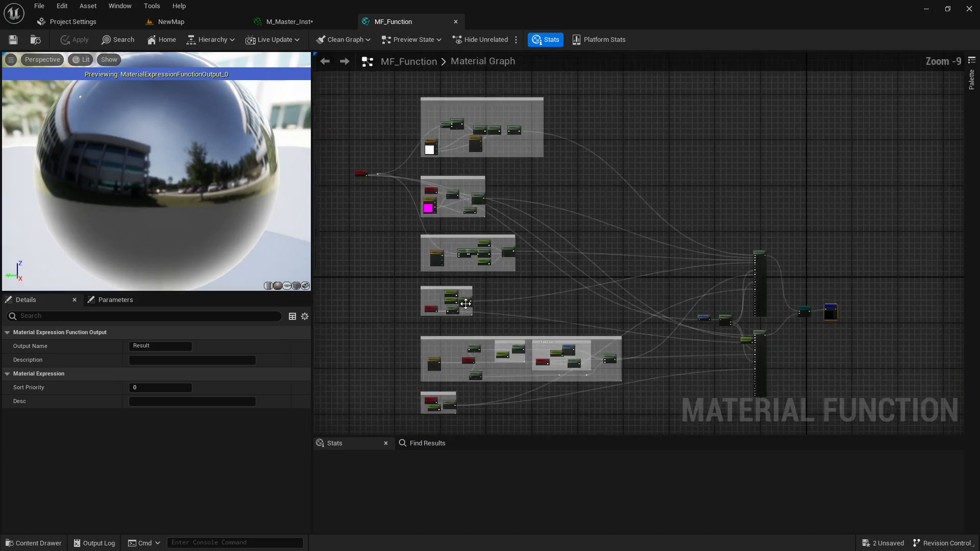
scroll(466, 316, "down", 2)
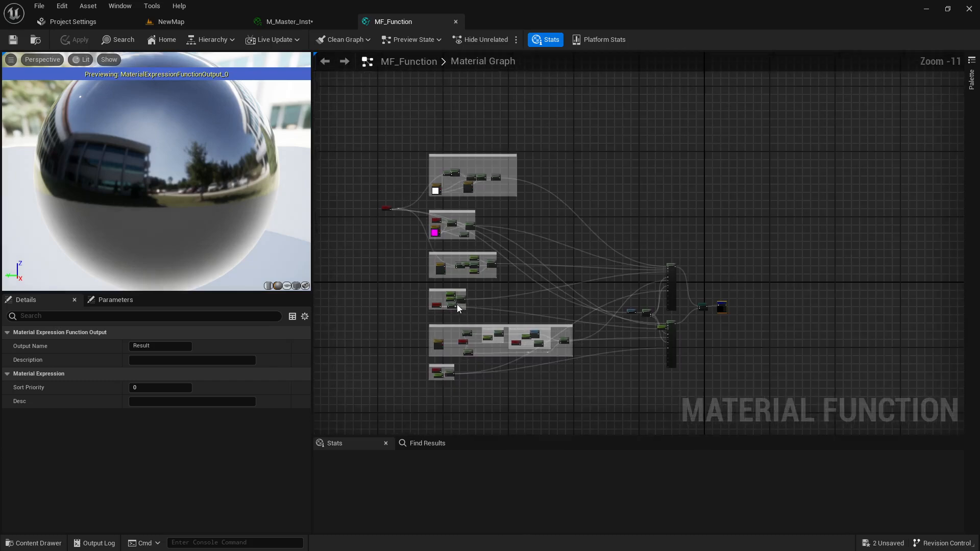
right_click_drag(415, 325, 400, 312)
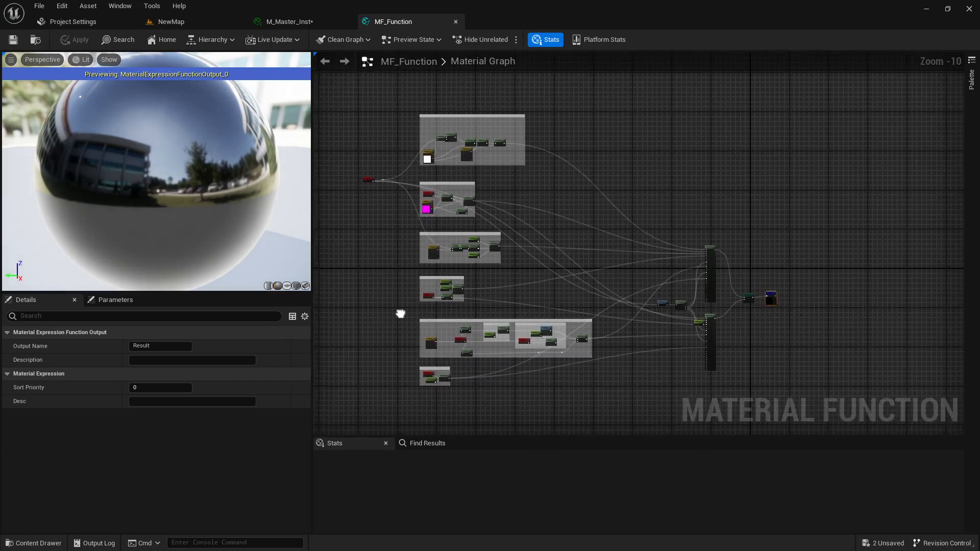
left_click_drag(341, 89, 758, 385)
Launch Notepad and paste the copied MF_Function nodes as text
key("super")
type("m")
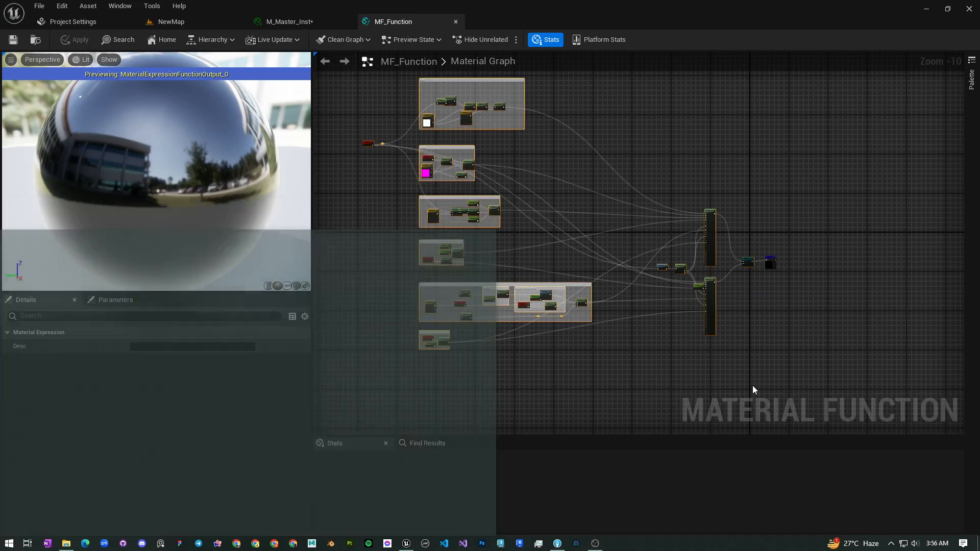
key("BackSpace")
type("no")
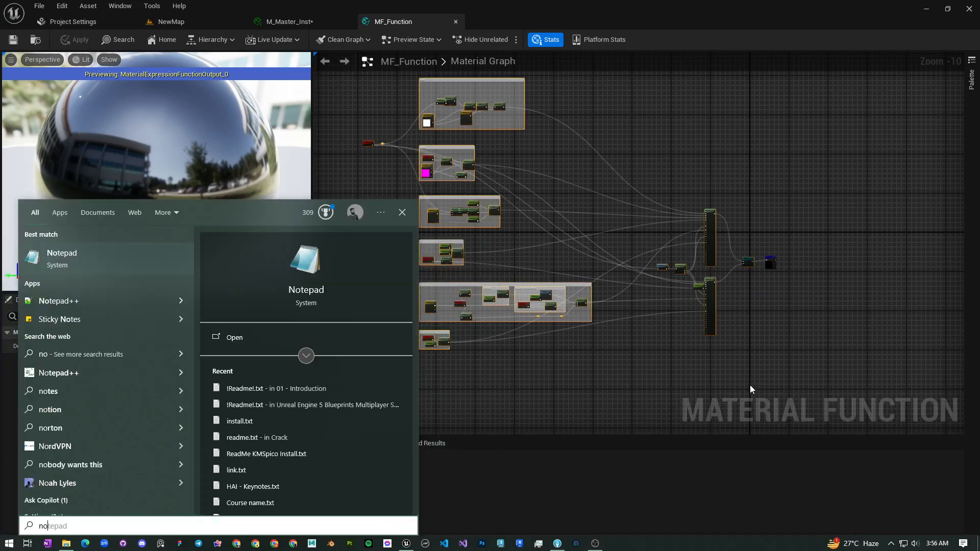
left_click(82, 256)
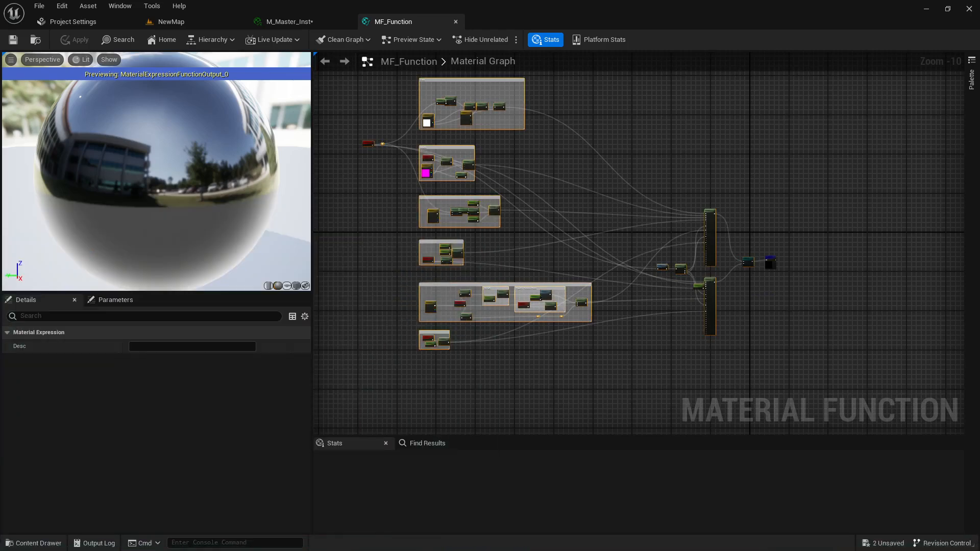
key("ctrl+v")
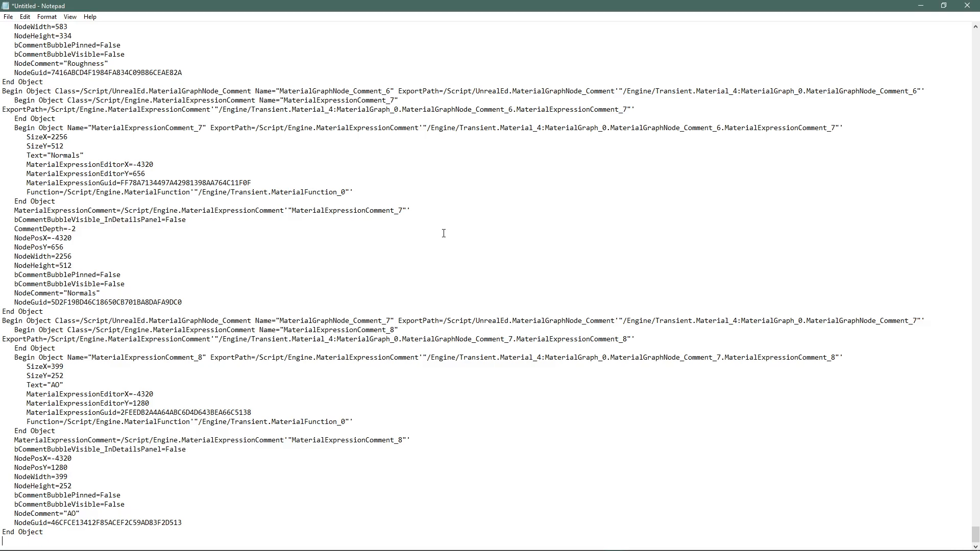
scroll(253, 229, "up", 9)
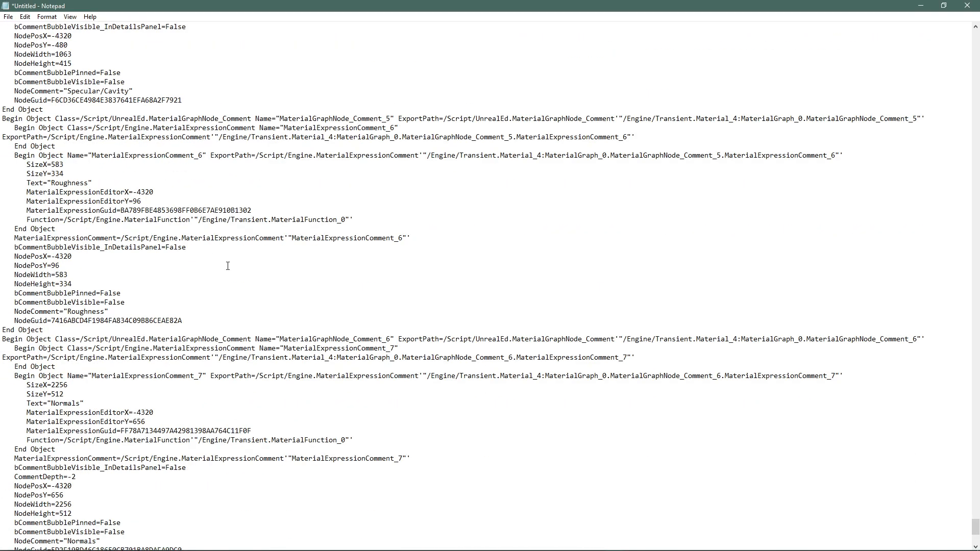
Select all the node text in Notepad, copy it, and return to Unreal
double_click(390, 9)
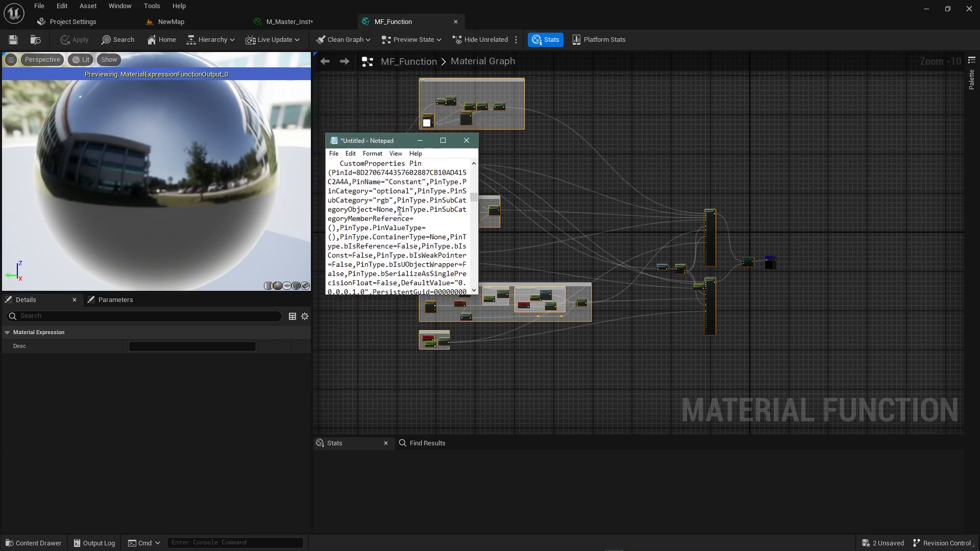
key("ctrl+a")
right_click(377, 201)
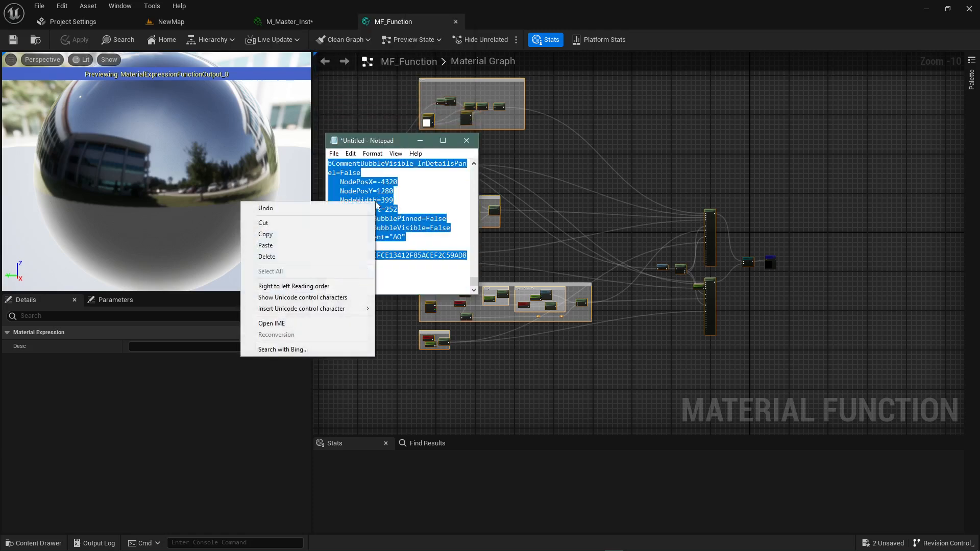
left_click(316, 233)
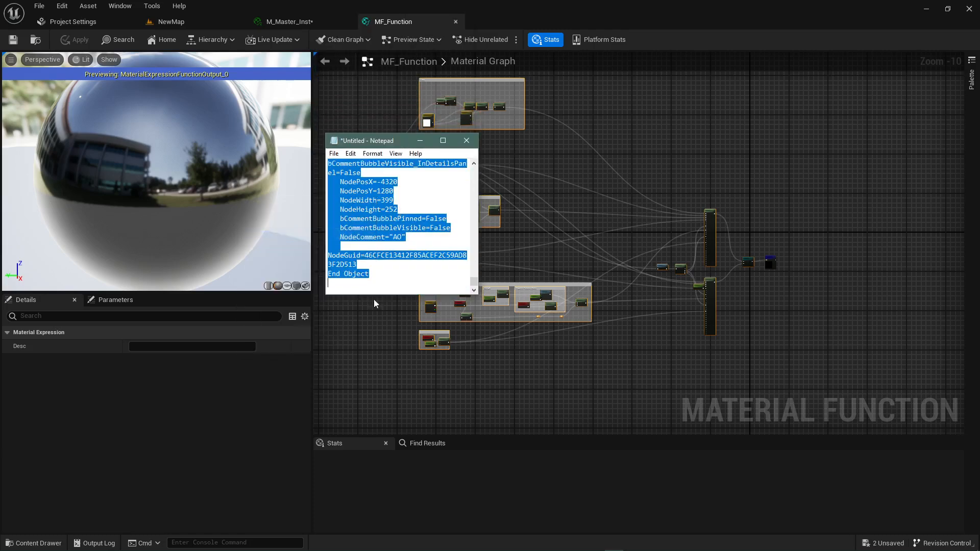
left_click(384, 350)
key("ctrl+space")
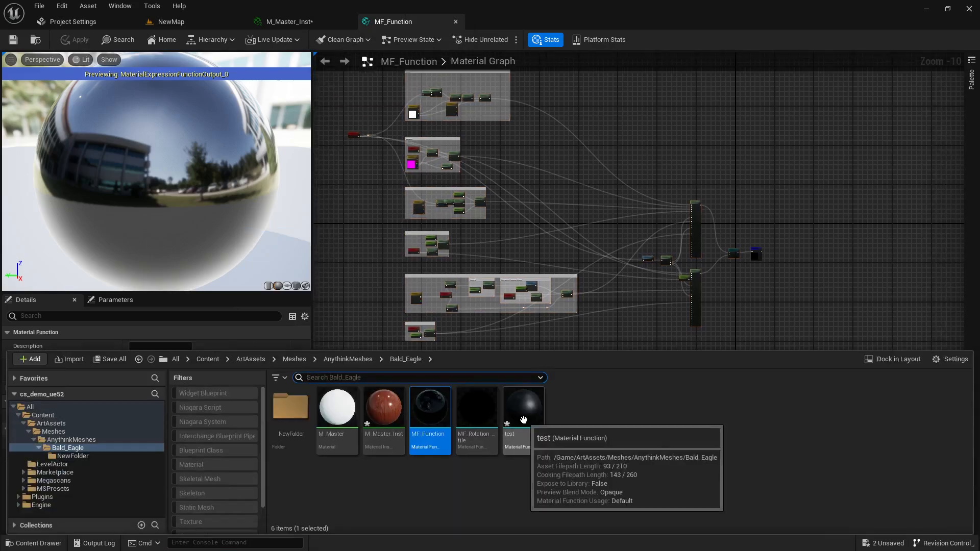
Dock the test function's editor beside MF_Function
key("ctrl+space")
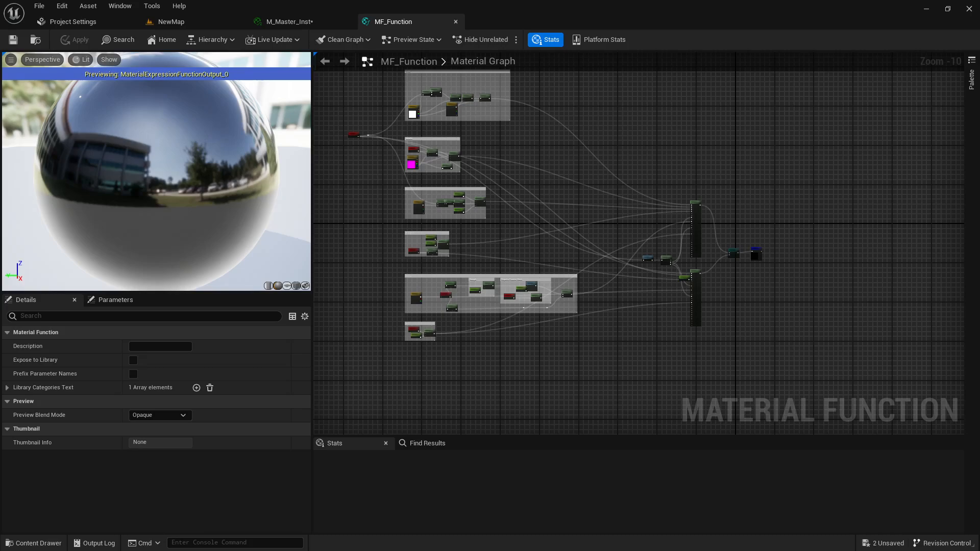
left_click_drag(399, 102, 428, 24)
left_click_drag(508, 18, 505, 21)
scroll(448, 221, "down", 5)
right_click_drag(448, 221, 538, 274)
left_click(507, 251)
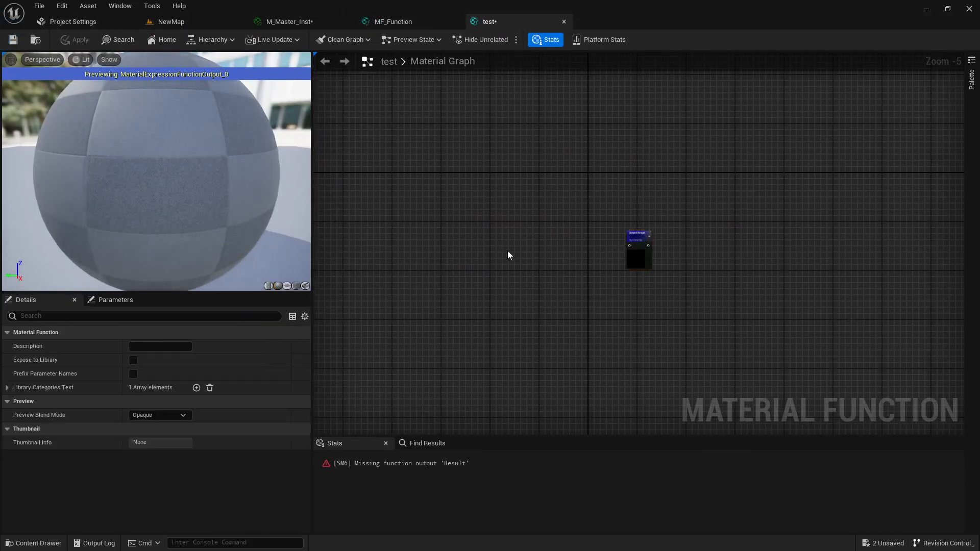
Paste the copied node groups into the test graph with Ctrl+V
right_click(481, 224)
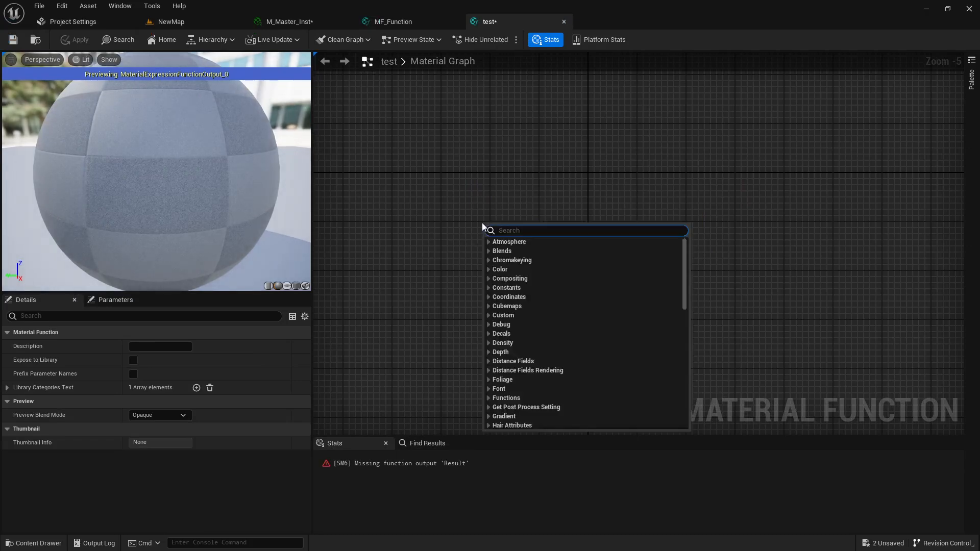
right_click_drag(482, 224, 470, 224)
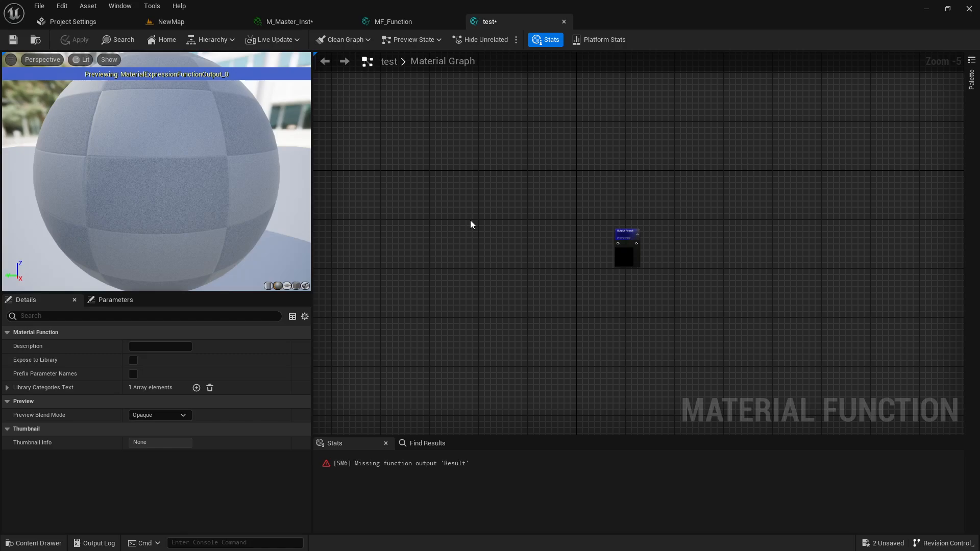
key("ctrl+v")
scroll(528, 225, "down", 5)
right_click_drag(576, 243, 597, 280)
scroll(761, 283, "up", 1)
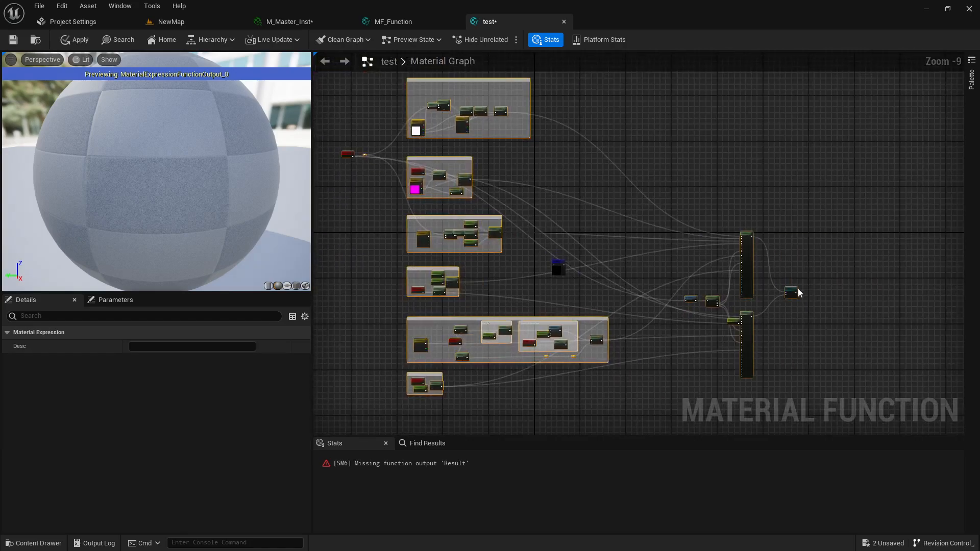
right_click_drag(798, 292, 535, 269)
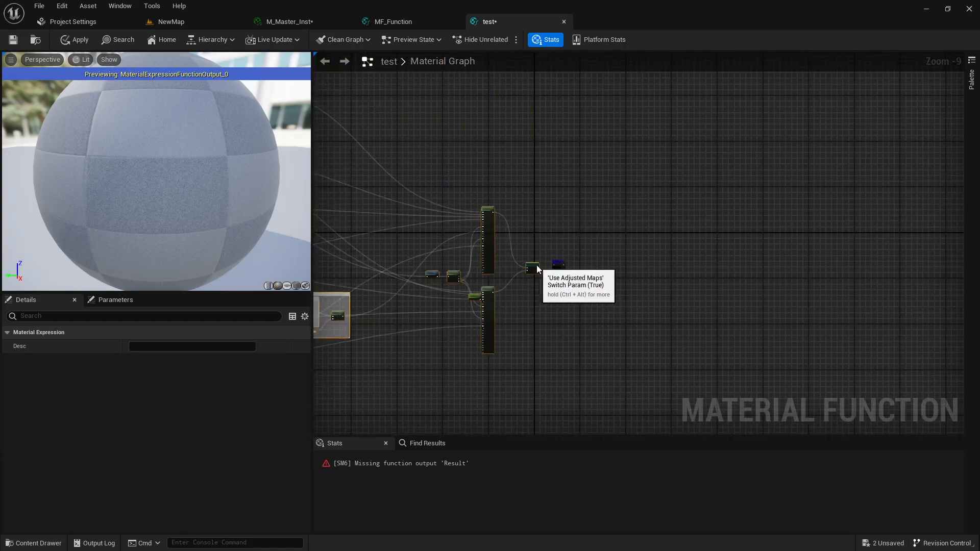
scroll(540, 265, "up", 5)
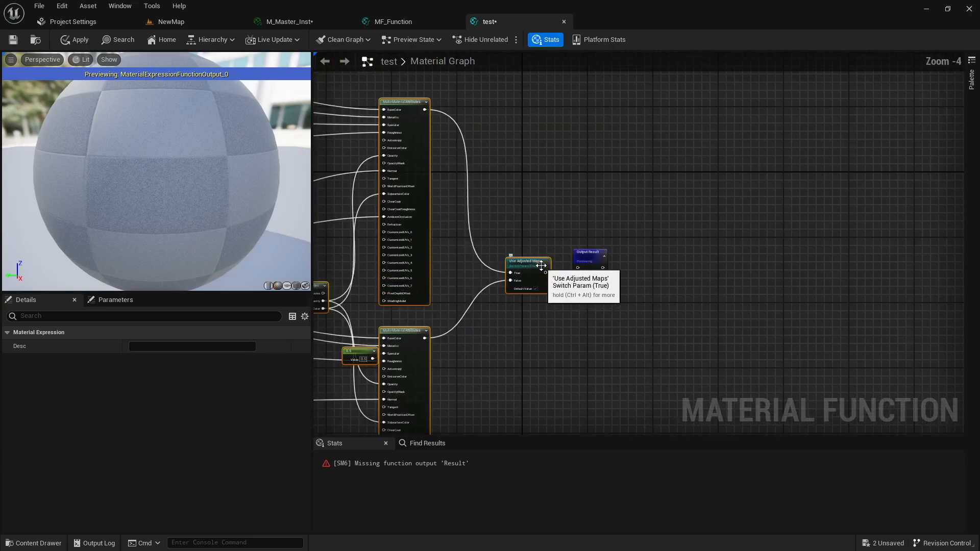
scroll(541, 266, "up", 4)
Wire the Use Adjusted Maps switch's True output to Output Result and apply test
left_click(563, 276)
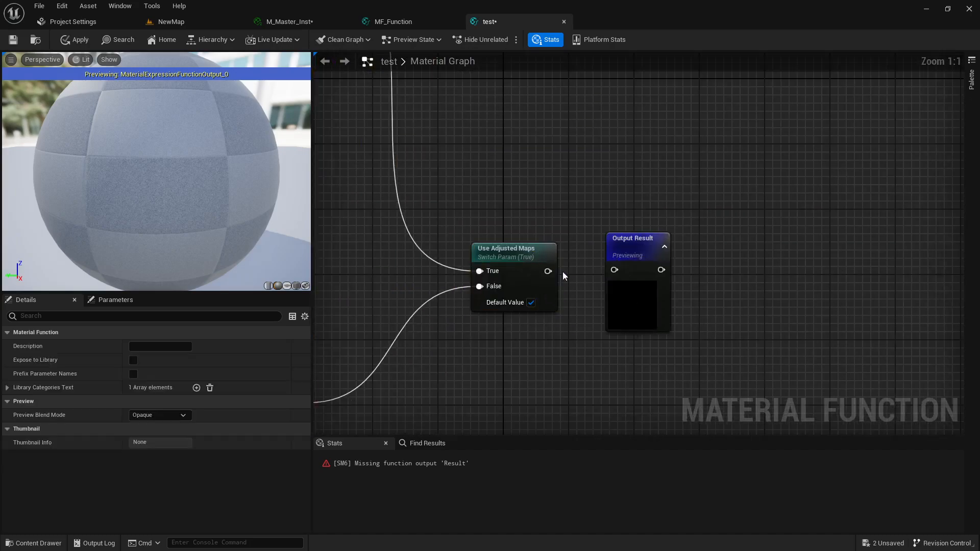
left_click_drag(548, 270, 549, 272)
left_click_drag(610, 271, 613, 270)
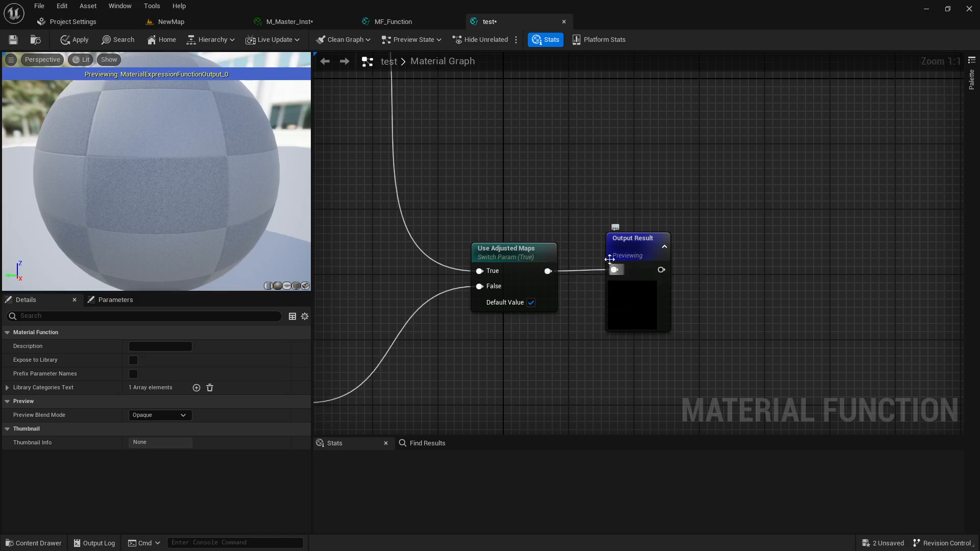
scroll(549, 212, "down", 4)
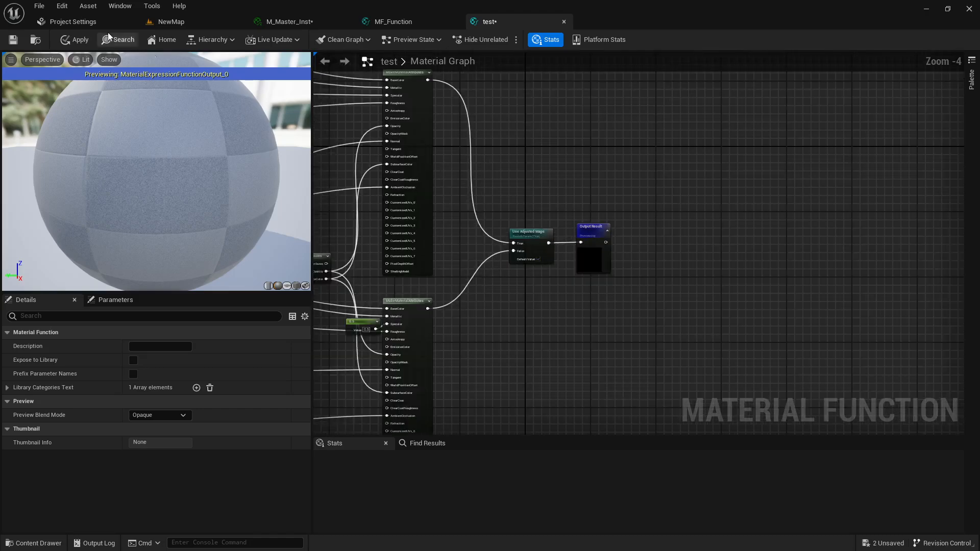
left_click(82, 39)
scroll(549, 182, "down", 3)
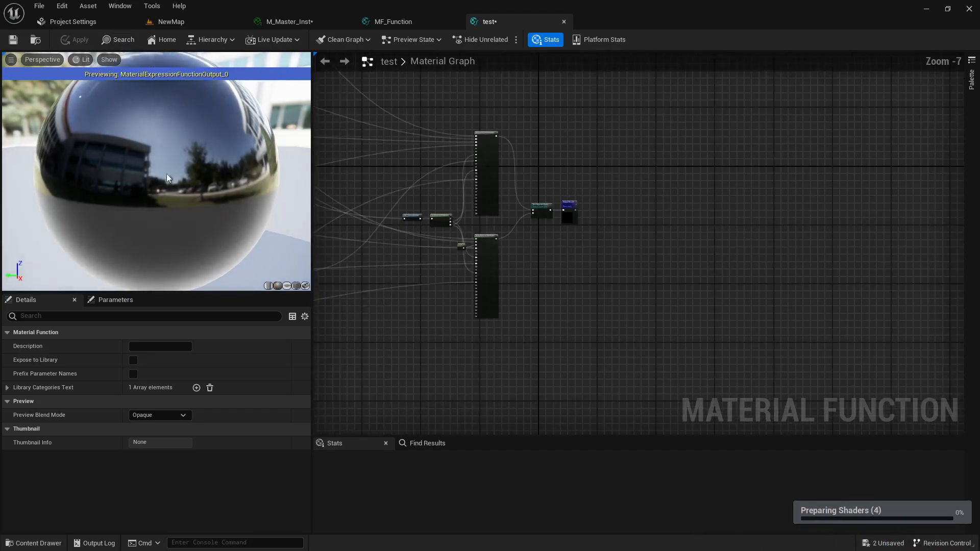
right_click_drag(421, 220, 617, 237)
scroll(617, 237, "down", 2)
right_click_drag(448, 169, 535, 251)
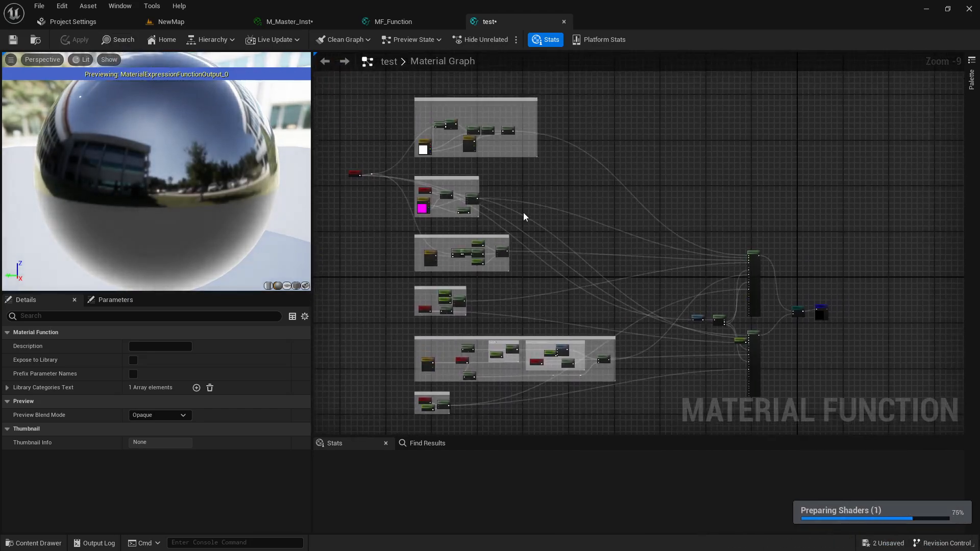
key("ctrl+space")
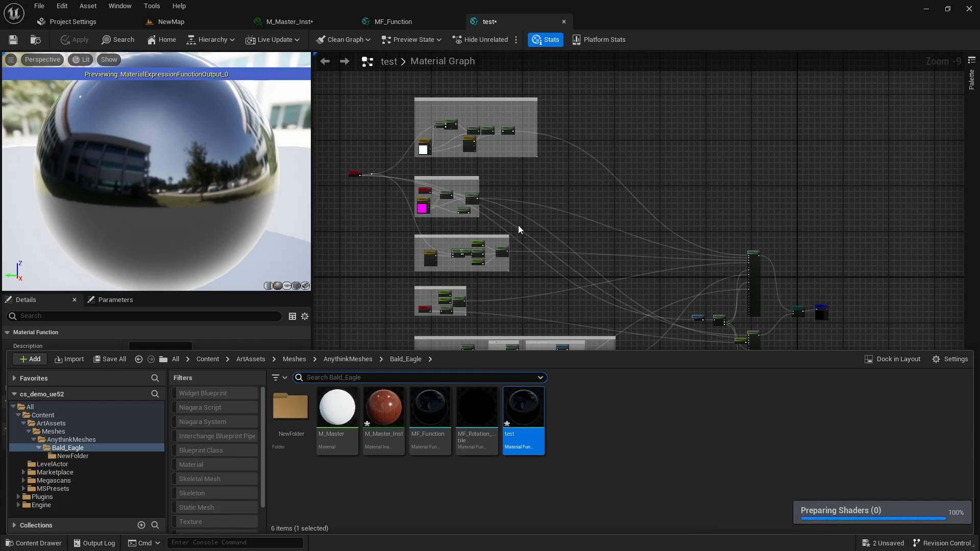
Open MF_Rotation_tile from the Content Drawer and marquee-select all of its nodes
double_click(470, 415)
scroll(473, 425, "down", 3)
scroll(550, 300, "up", 2)
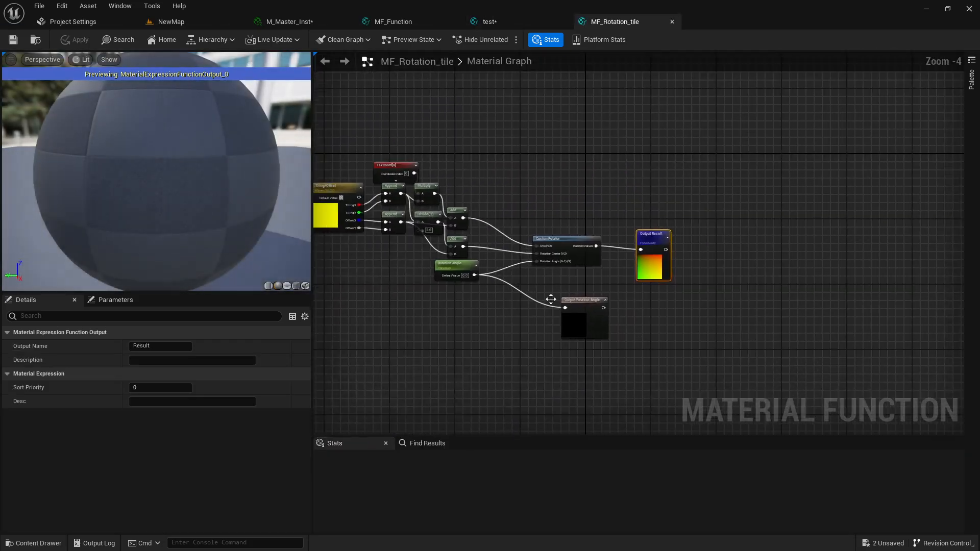
right_click_drag(550, 300, 590, 325)
left_click_drag(349, 146, 650, 377)
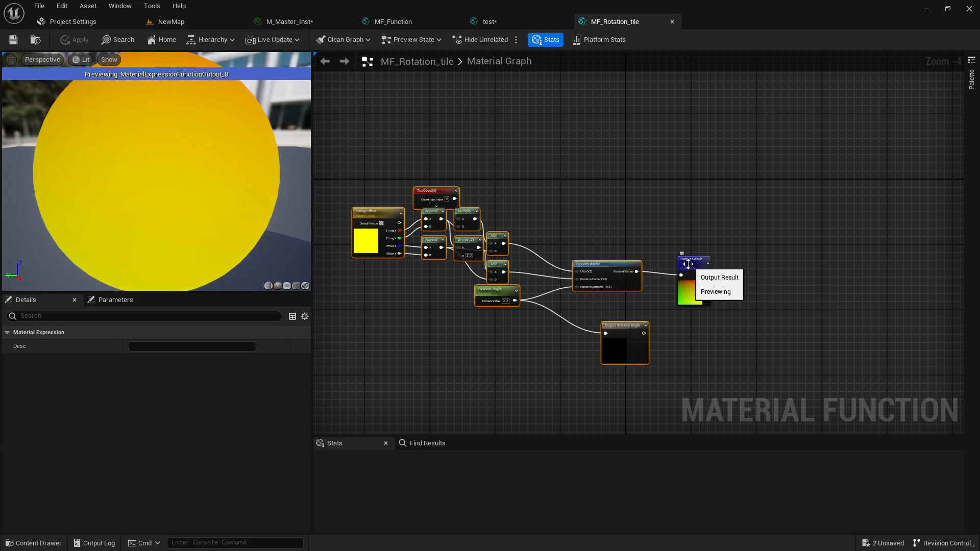
Cycle through the test, MF_Function and MF_Rotation_tile tabs, settle on MF_Function, and bring up the Content Drawer
left_click(492, 21)
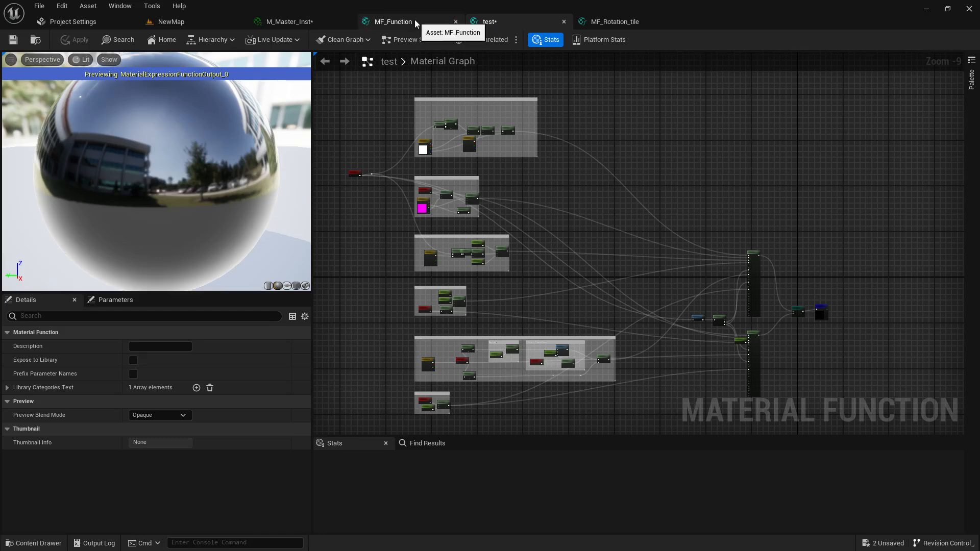
left_click(390, 23)
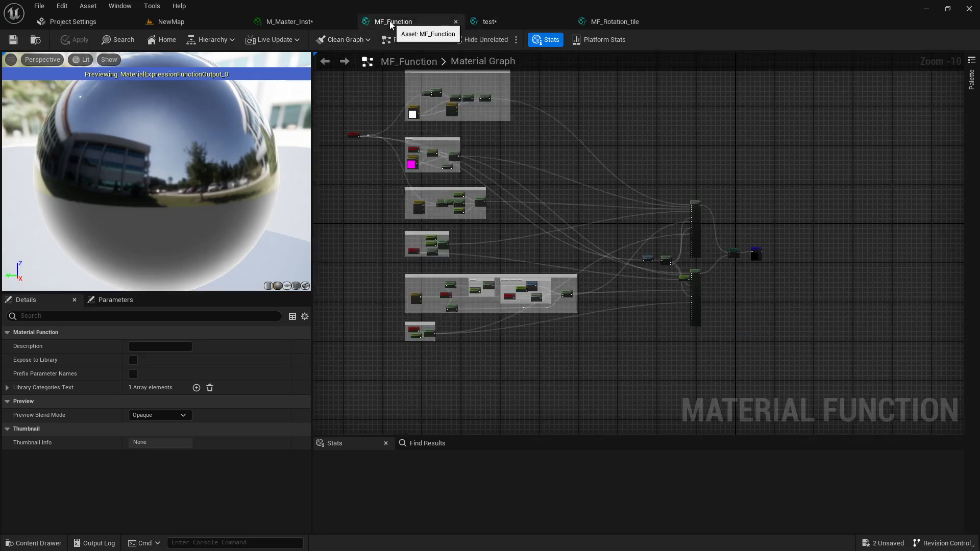
left_click(474, 22)
left_click(408, 23)
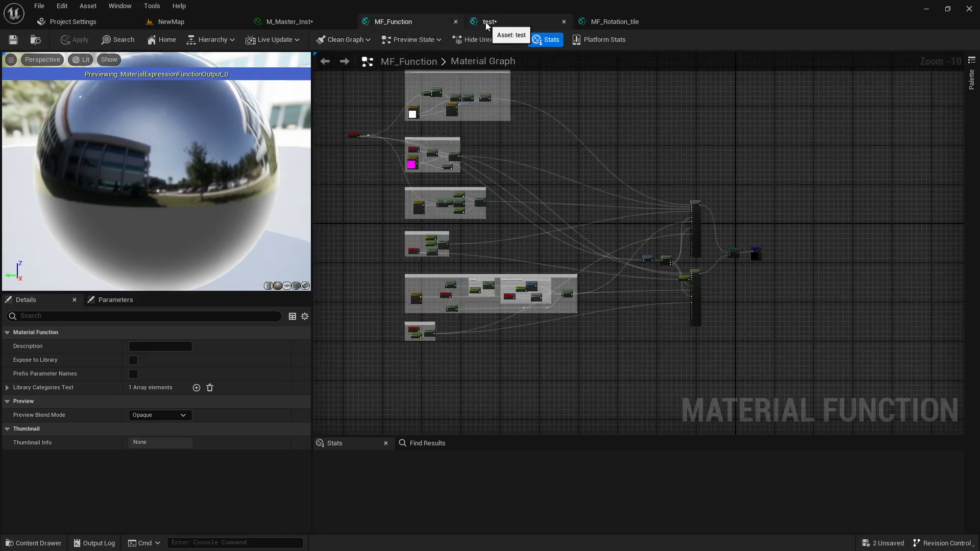
left_click(592, 22)
left_click(445, 22)
left_click(598, 20)
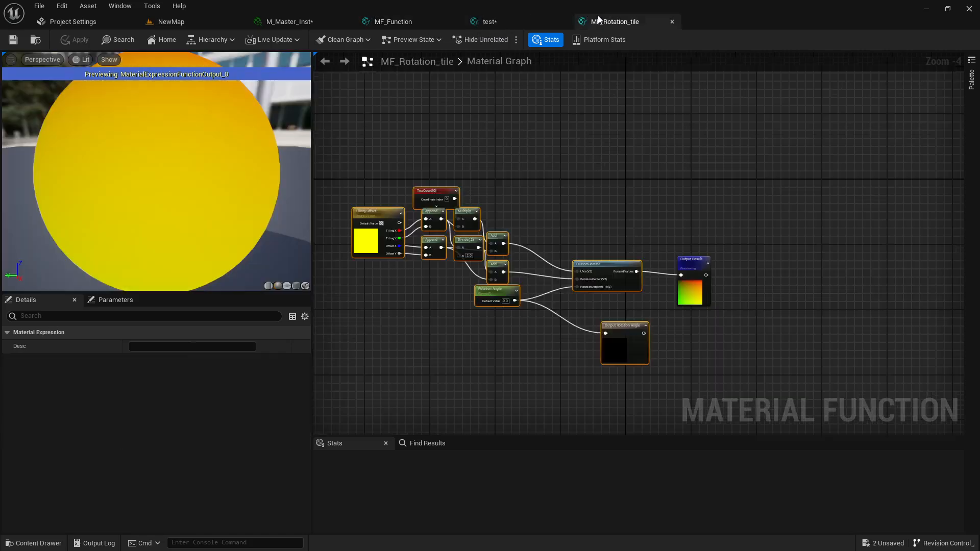
left_click(433, 18)
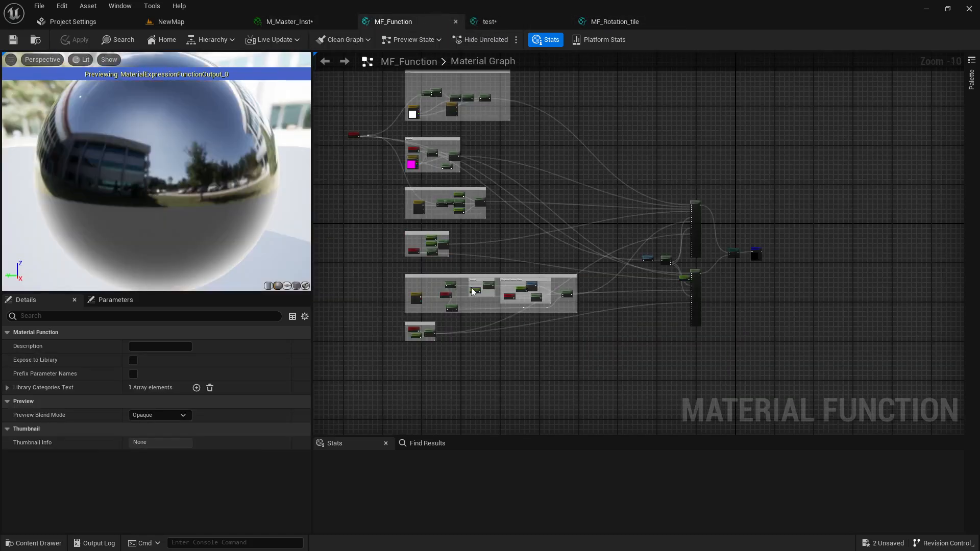
key("ctrl+space")
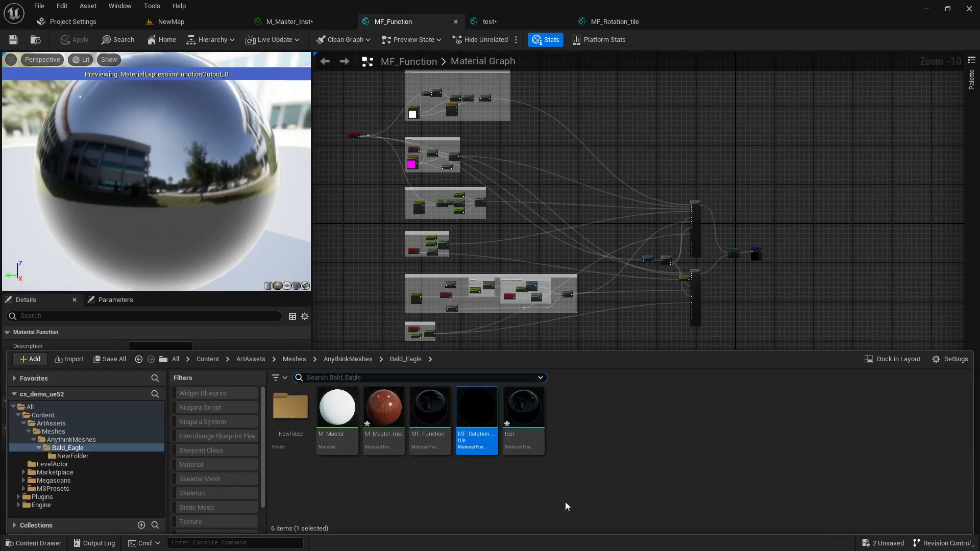
Pick the M_Master material in the Bald_Eagle folder of the Content Drawer
right_click(588, 456)
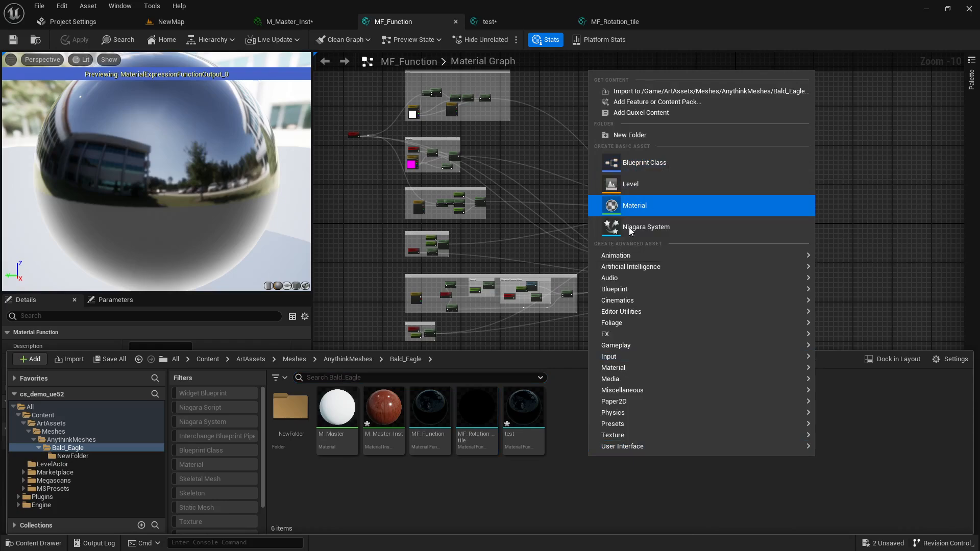
left_click(334, 445)
Open M_Master and select its output node to check Use Material Attributes
double_click(335, 445)
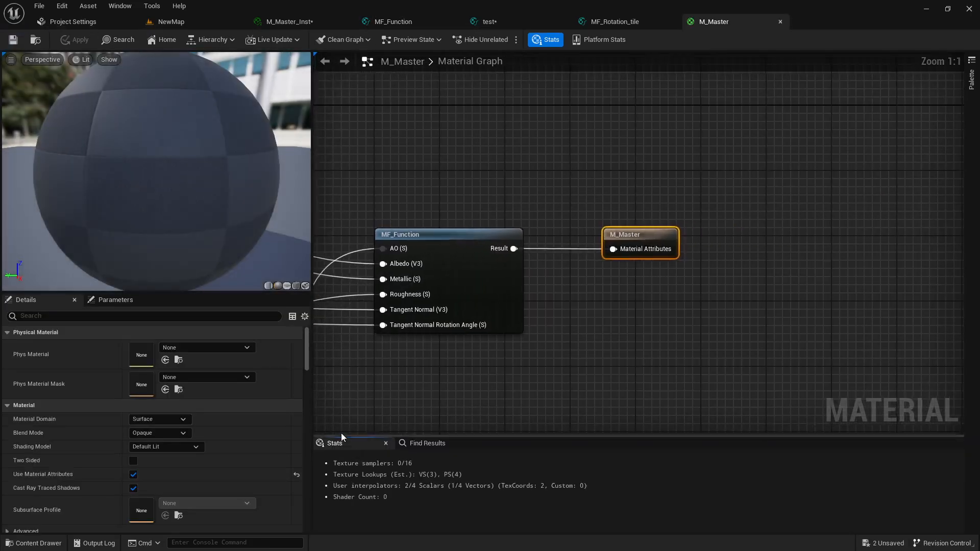
scroll(421, 335, "down", 5)
scroll(543, 280, "up", 8)
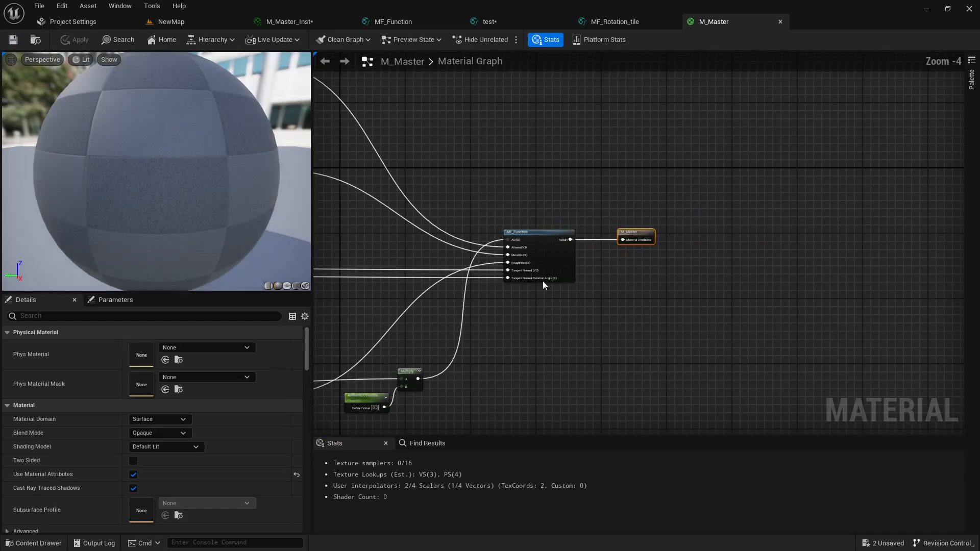
left_click_drag(642, 188, 523, 305)
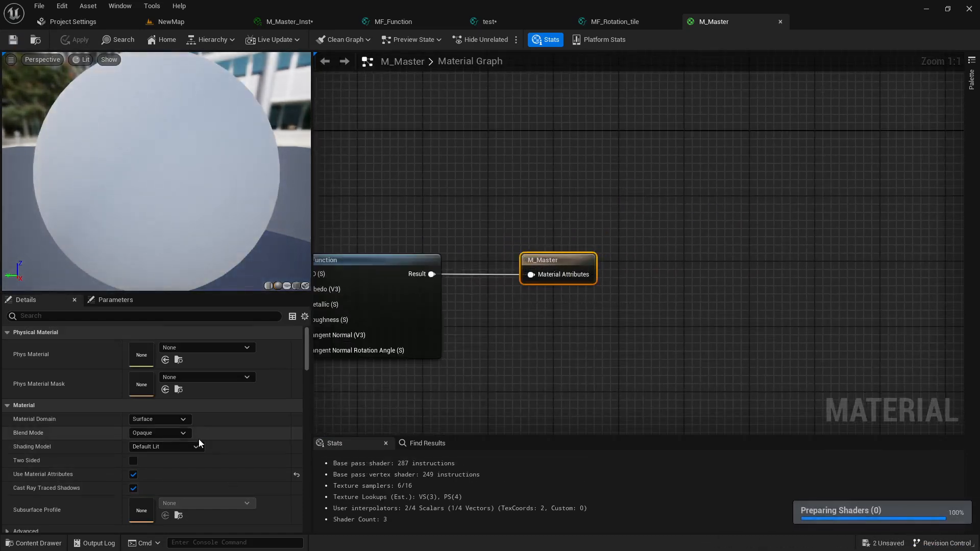
scroll(198, 442, "down", 5)
scroll(199, 439, "up", 5)
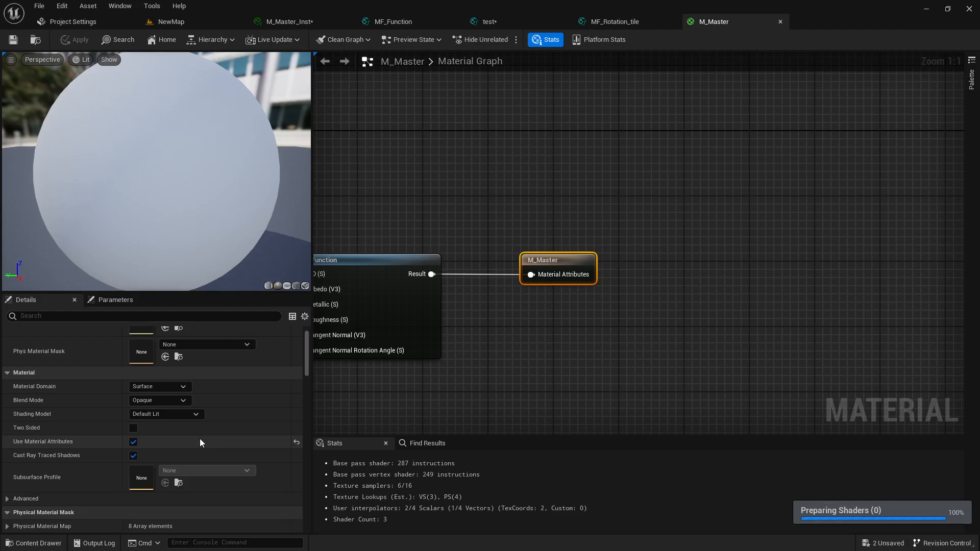
Zoom the graph around MF_Function, then bring up the Content Drawer again
scroll(182, 447, "down", 1)
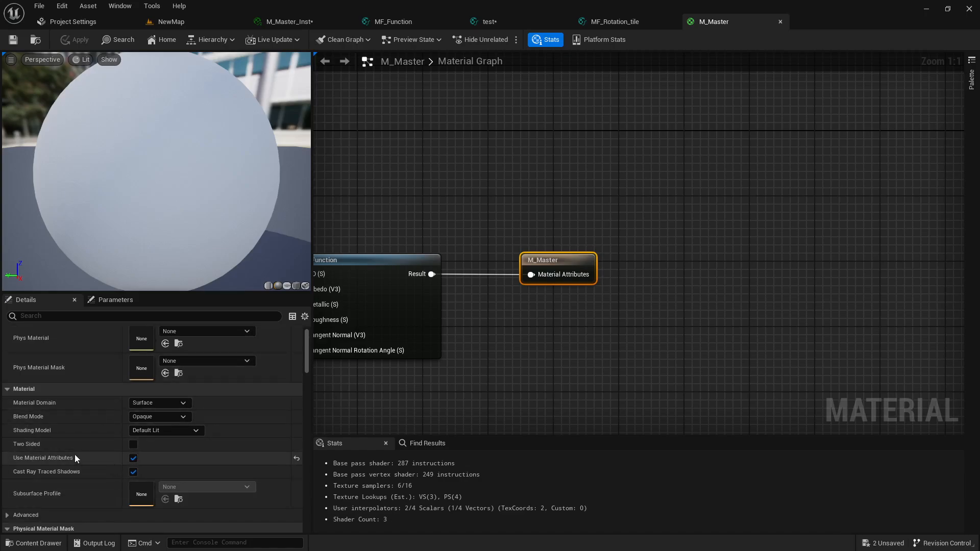
scroll(516, 371, "down", 5)
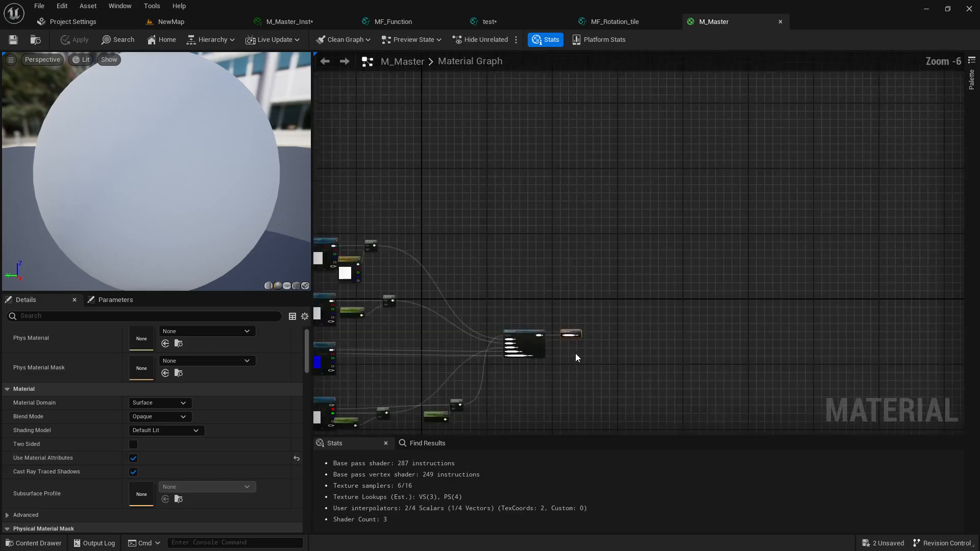
scroll(556, 321, "up", 3)
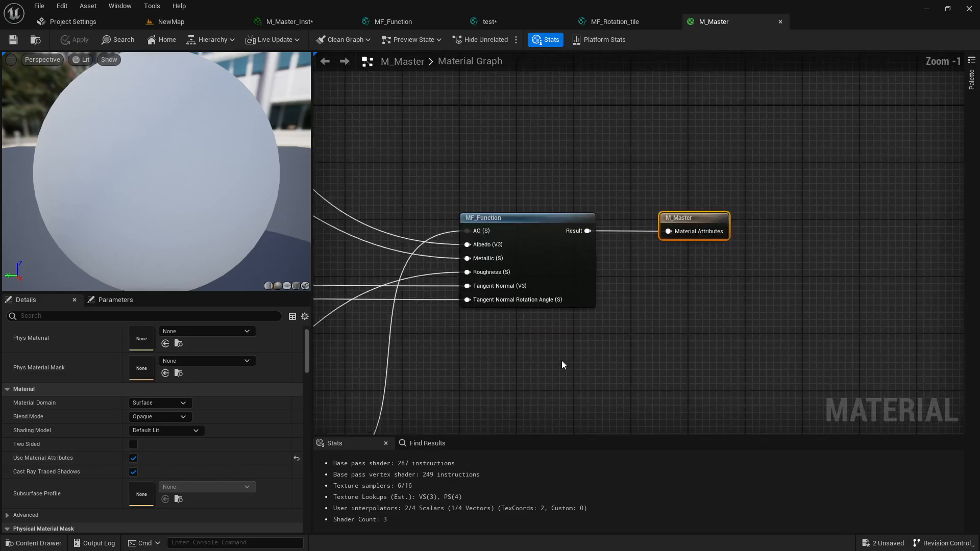
key("ctrl+space")
left_click(470, 504)
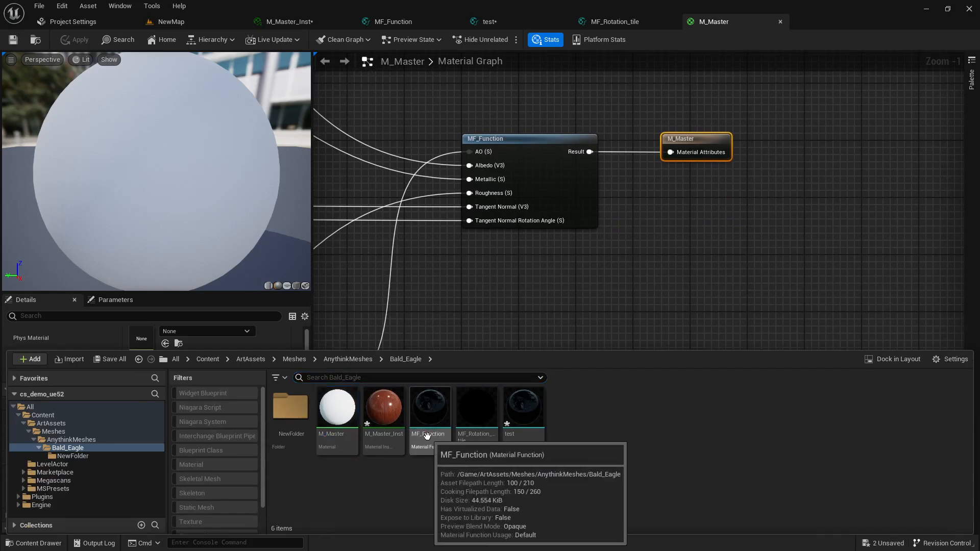
left_click_drag(430, 409, 550, 265)
key("Delete")
scroll(434, 342, "down", 5)
right_click_drag(326, 327, 531, 282)
scroll(433, 292, "up", 4)
scroll(442, 212, "up", 1)
right_click_drag(442, 211, 436, 271)
key("ctrl+space")
left_click(477, 414)
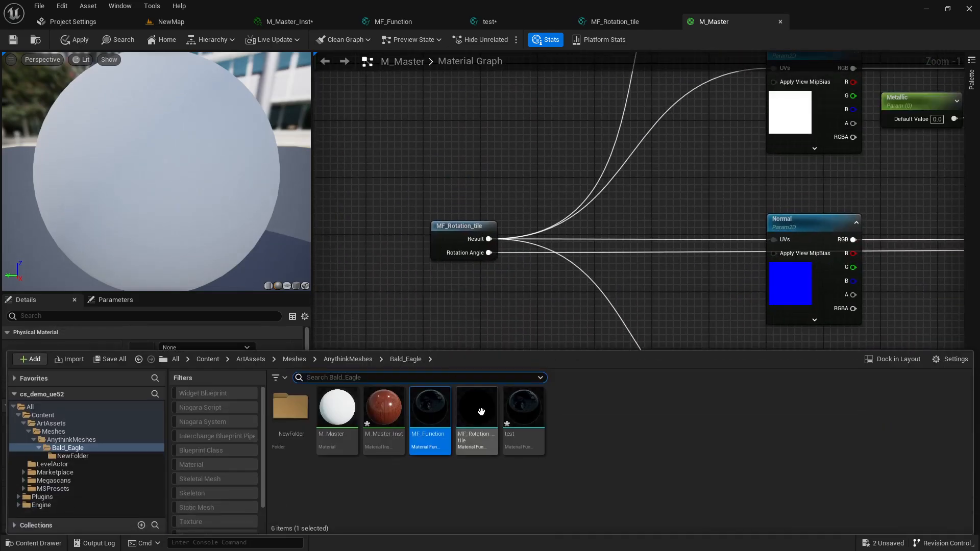
left_click_drag(481, 421, 461, 296)
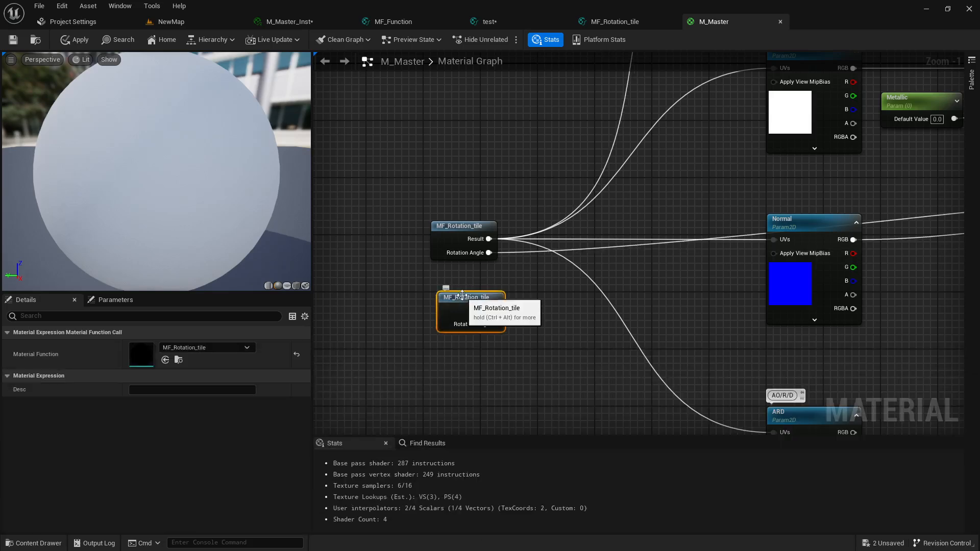
key("Delete")
scroll(513, 304, "down", 2)
key("ctrl+space")
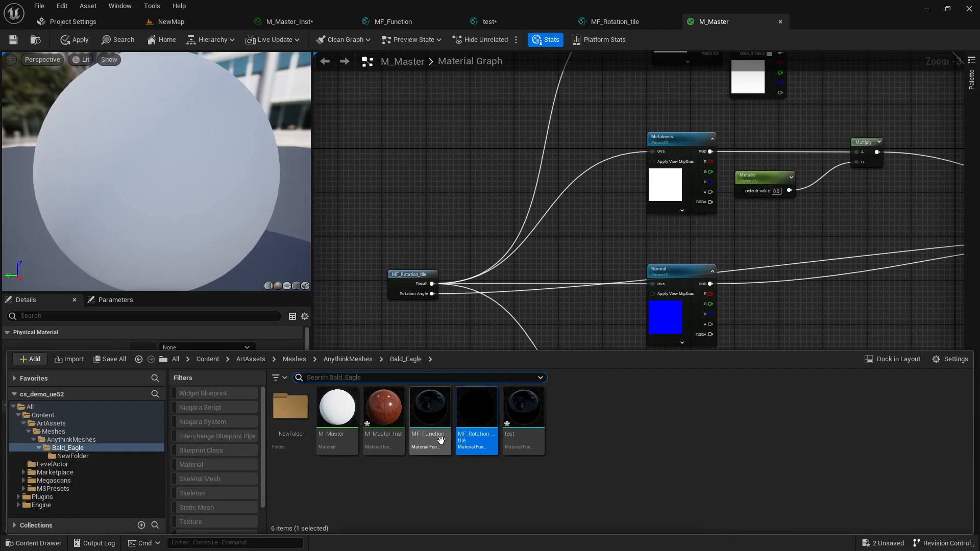
Close the Content Drawer, select the twelve texture and parameter nodes, and paste a copy below
left_click(463, 337)
scroll(495, 334, "down", 2)
right_click_drag(503, 332, 429, 367)
scroll(509, 153, "up", 3)
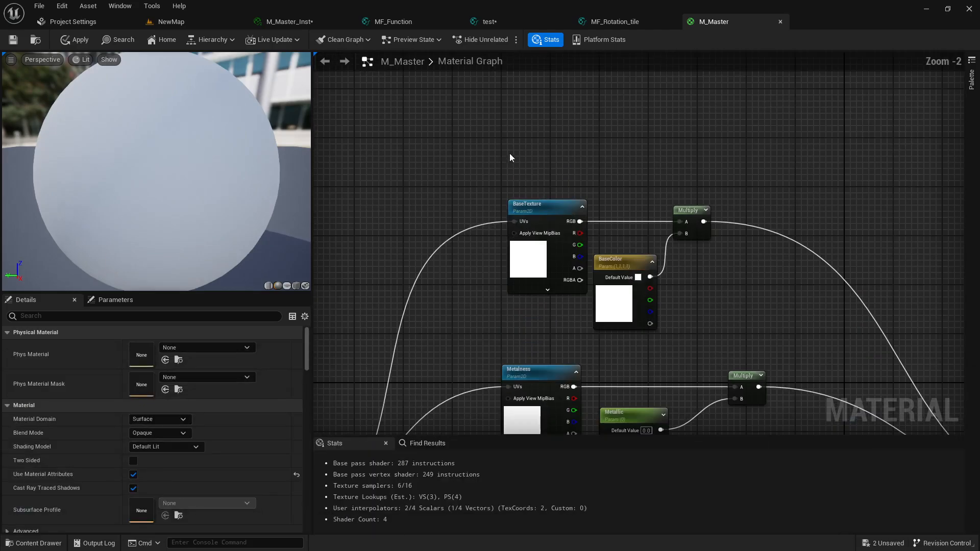
right_click_drag(523, 281, 454, 176)
scroll(463, 250, "down", 2)
scroll(454, 175, "down", 3)
scroll(506, 179, "up", 2)
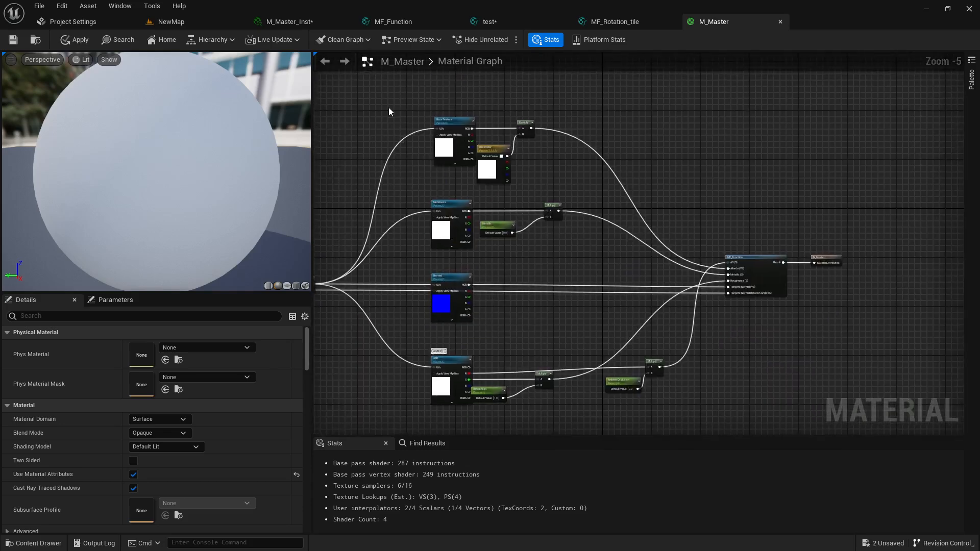
left_click_drag(389, 96, 672, 333)
right_click_drag(549, 255, 512, 294)
scroll(516, 388, "down", 2)
key("ctrl+v")
Pan and zoom around the graph to inspect the pasted node copy
scroll(495, 298, "up", 3)
right_click_drag(440, 193, 495, 367)
scroll(494, 367, "down", 2)
scroll(453, 266, "up", 2)
right_click_drag(453, 266, 396, 423)
scroll(473, 302, "up", 3)
right_click_drag(474, 302, 451, 295)
scroll(451, 294, "down", 2)
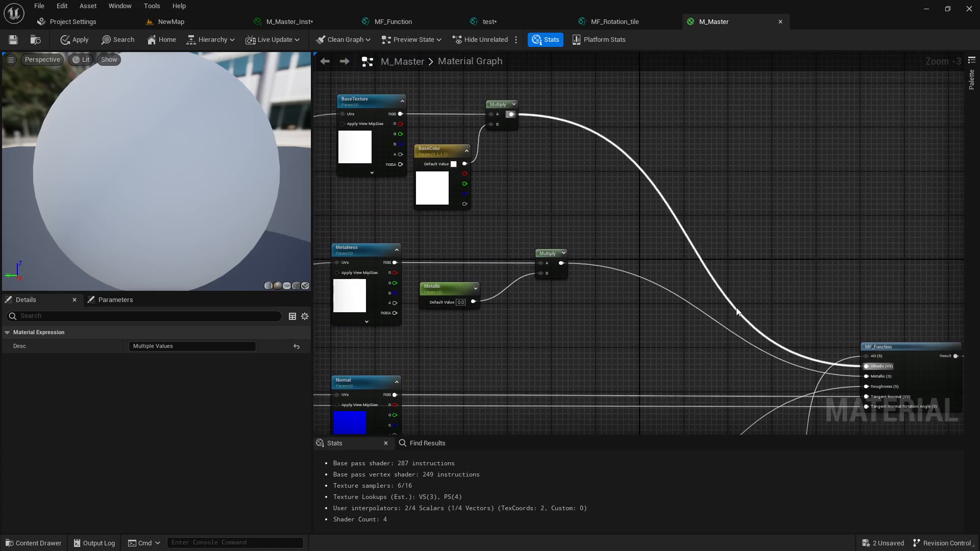
Move the Normal texture node slightly lower in the M_Master graph
right_click_drag(666, 329, 700, 160)
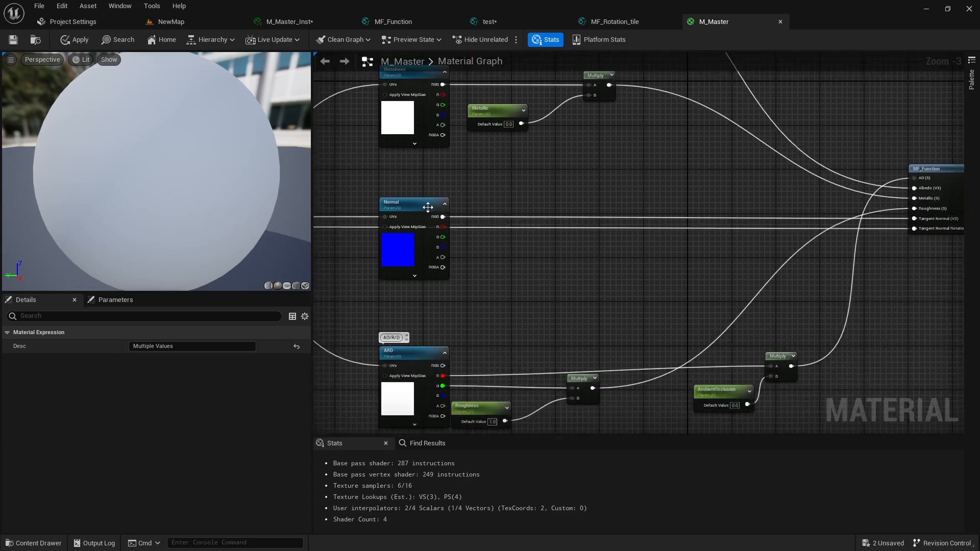
left_click_drag(428, 207, 433, 251)
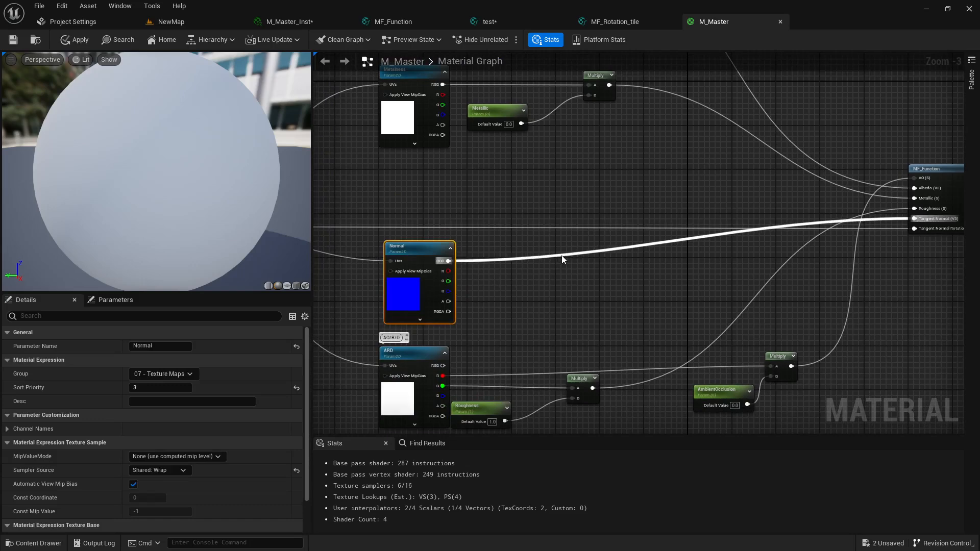
right_click_drag(563, 259, 568, 208)
scroll(574, 227, "down", 1)
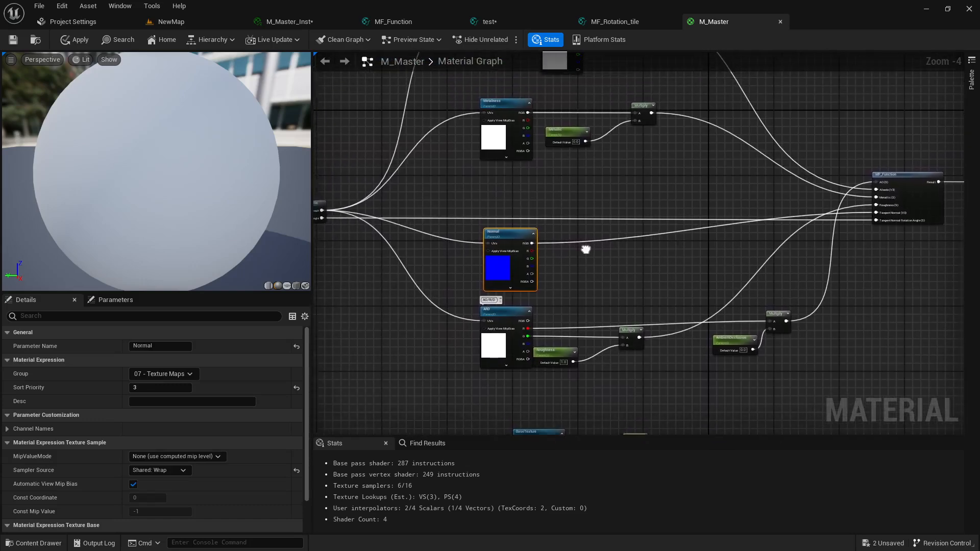
Pan across MF_Function's inputs and back toward MF_Rotation_tile to check the wiring
right_click_drag(758, 246, 695, 240)
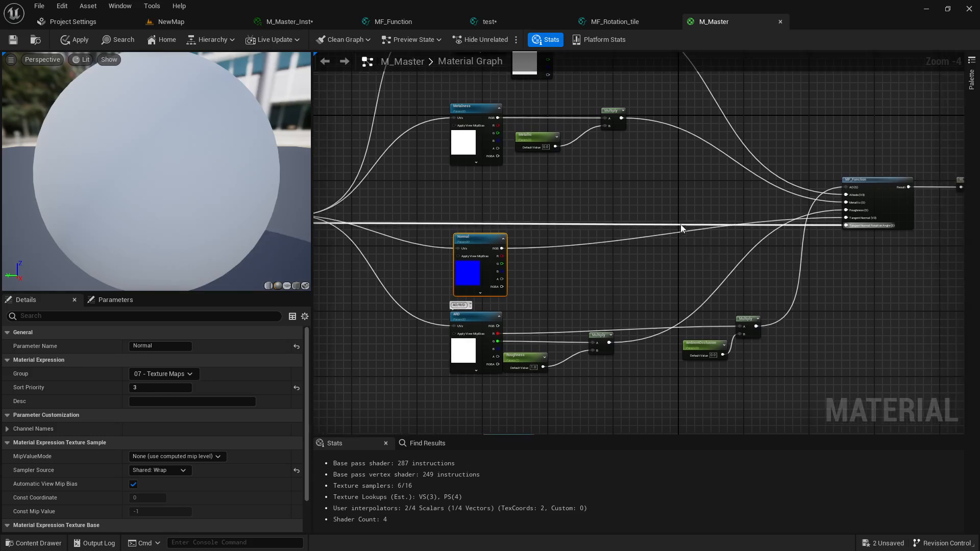
scroll(745, 235, "up", 4)
right_click_drag(778, 239, 749, 242)
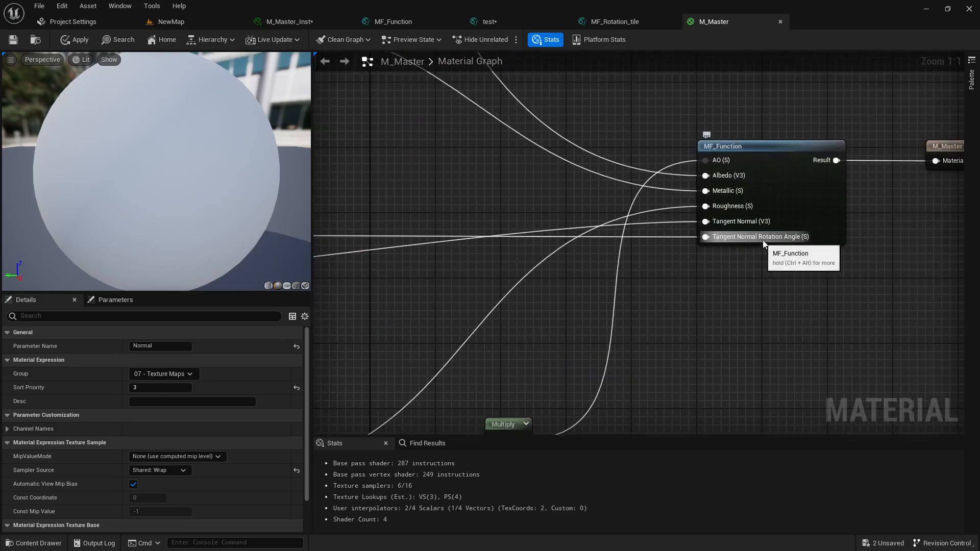
scroll(495, 253, "down", 2)
right_click_drag(493, 253, 423, 252)
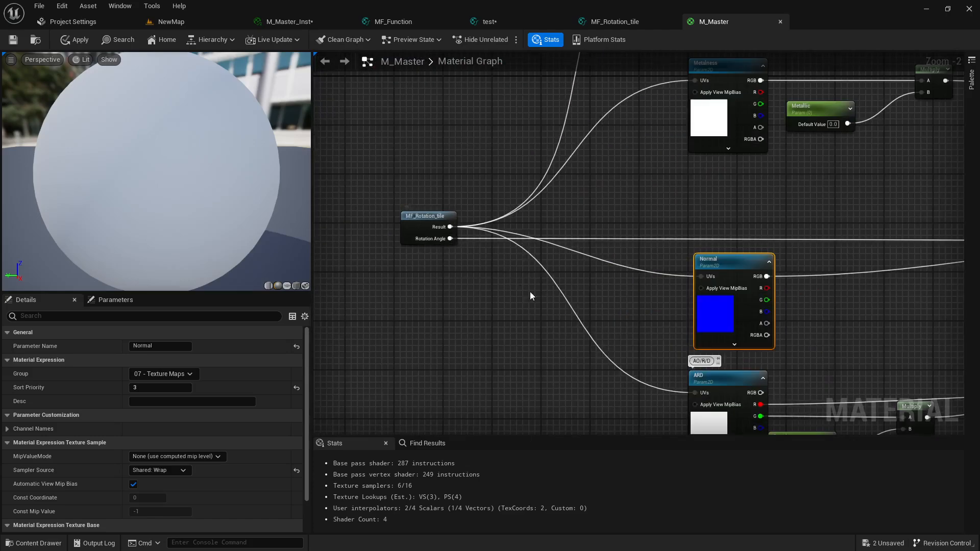
scroll(531, 291, "down", 2)
right_click_drag(531, 290, 383, 284)
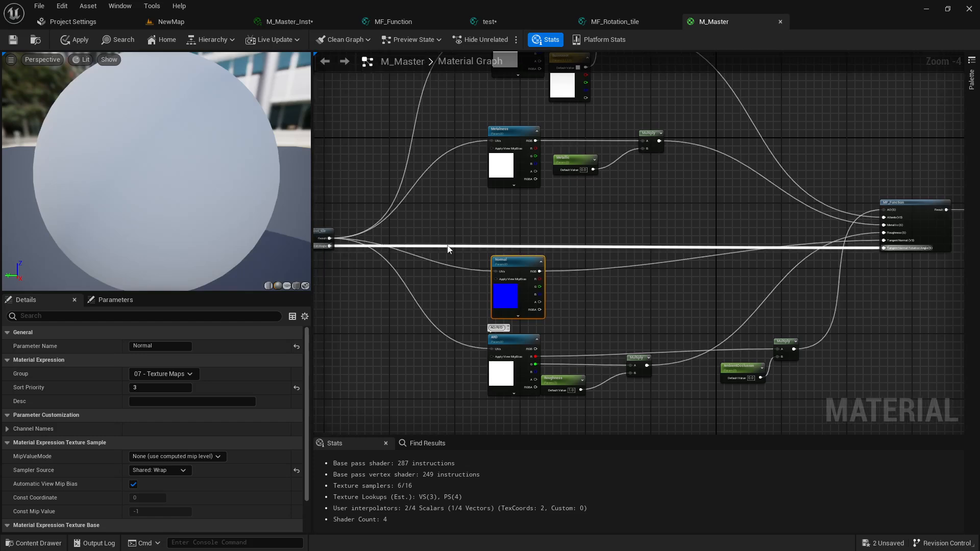
Pan and zoom around the Normal node to verify its connections into MF_Function
right_click_drag(473, 259, 459, 266)
scroll(459, 266, "up", 1)
scroll(544, 241, "down", 1)
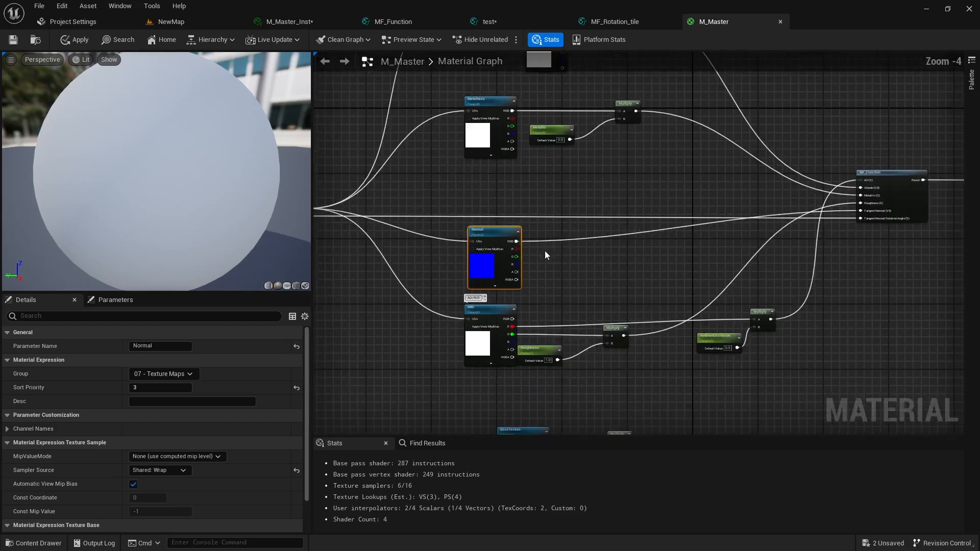
right_click_drag(544, 250, 499, 216)
right_click_drag(464, 274, 459, 238)
scroll(459, 239, "up", 1)
right_click_drag(541, 337, 442, 343)
scroll(463, 310, "down", 1)
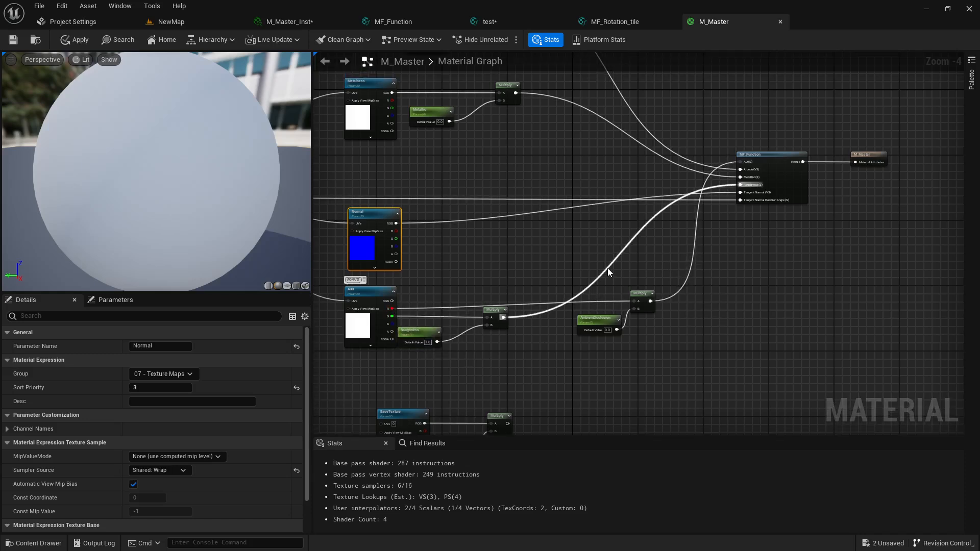
Zoom out to the lower duplicate block of texture nodes and delete it
right_click_drag(607, 268, 621, 245)
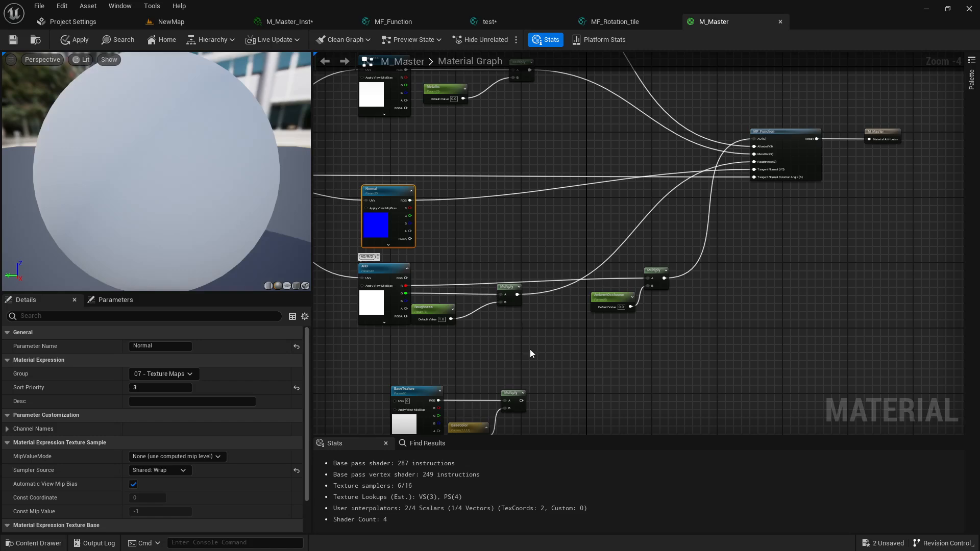
right_click_drag(530, 349, 645, 222)
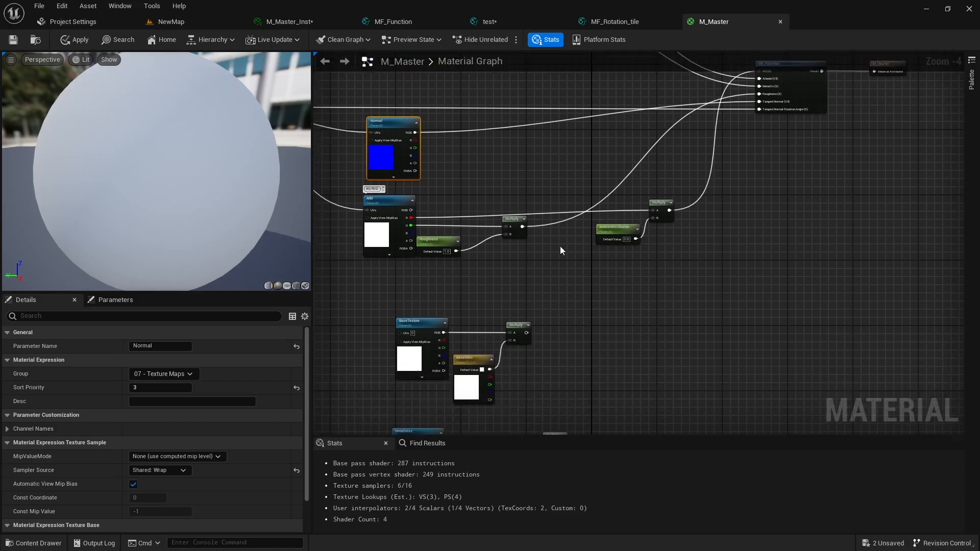
right_click_drag(491, 326, 486, 364)
scroll(496, 285, "down", 1)
scroll(513, 316, "down", 1)
scroll(513, 317, "down", 1)
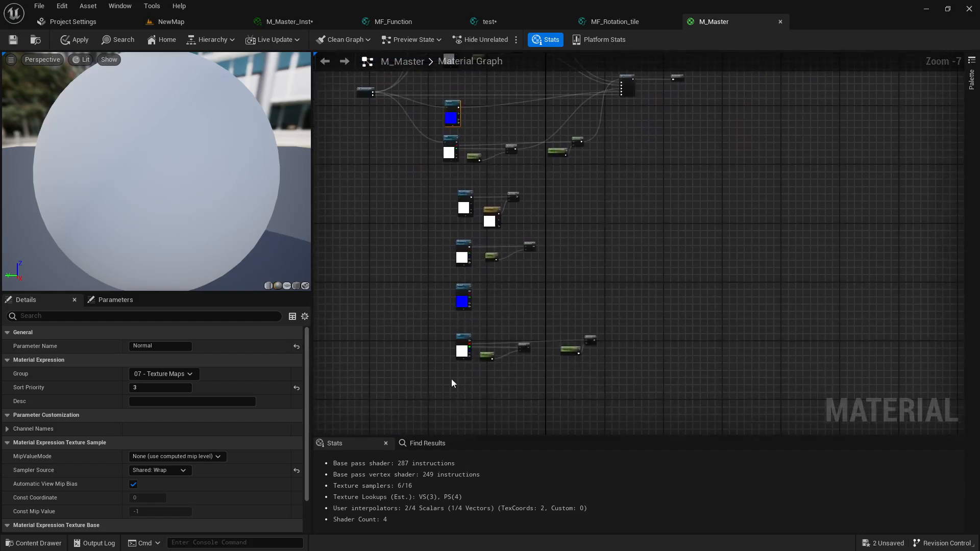
left_click_drag(614, 202, 613, 196)
key("Delete")
Pan and zoom back to center the remaining connected node network
right_click_drag(568, 213, 461, 388)
scroll(482, 357, "up", 1)
scroll(465, 356, "up", 2)
scroll(463, 356, "down", 1)
right_click_drag(514, 370, 519, 324)
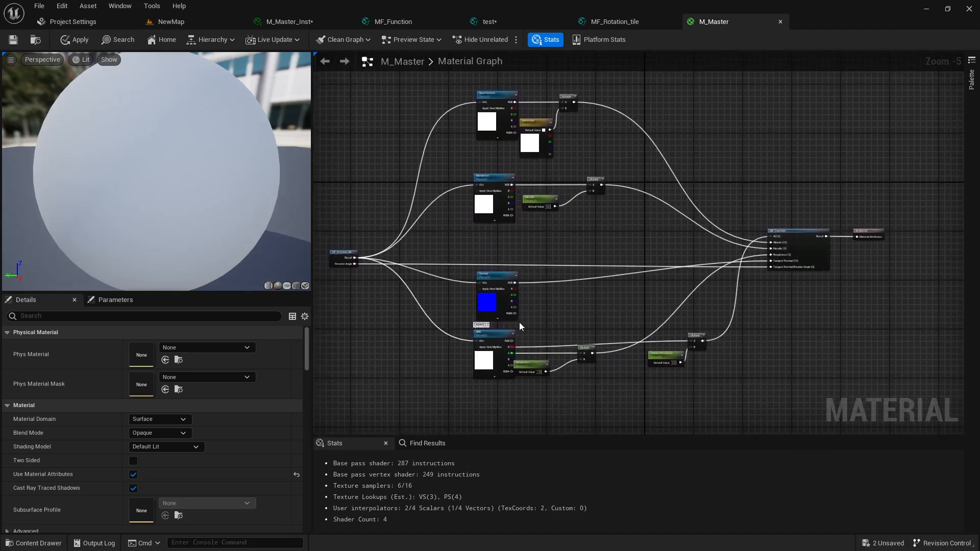